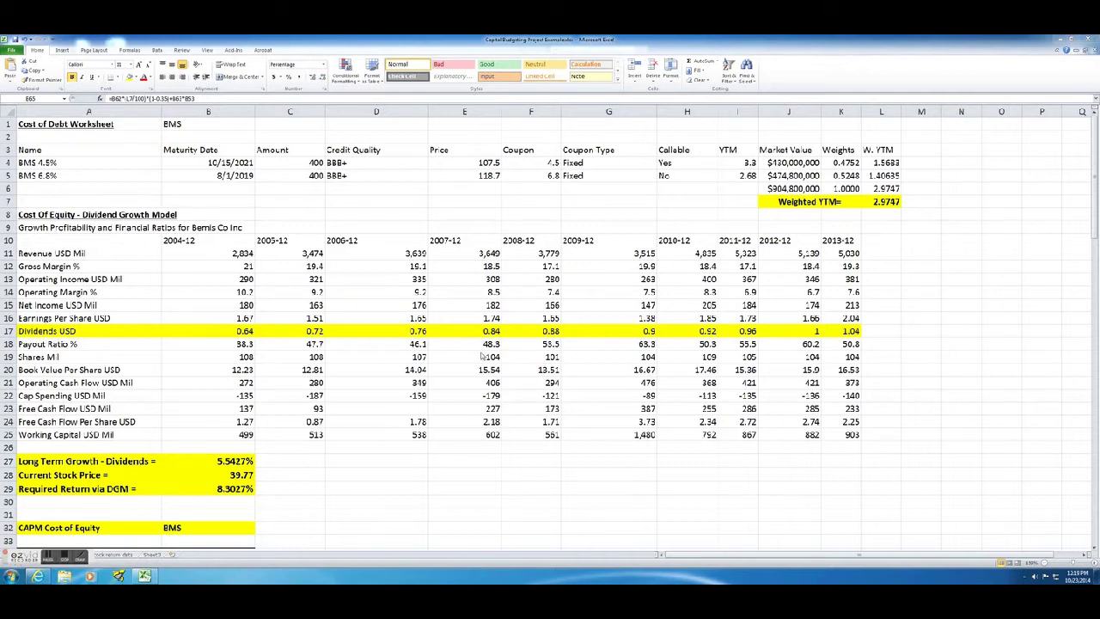
- Scroll down through the capital budgeting worksheet in Excel
click(1093, 547)
scroll(1092, 547, down, 5)
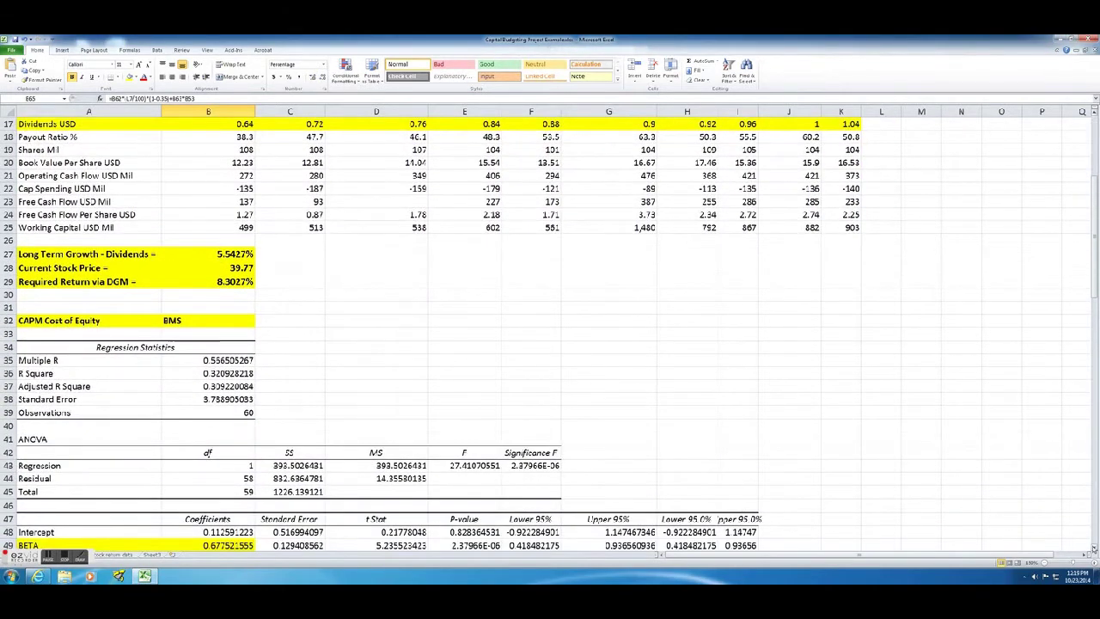
scroll(1093, 547, down, 4)
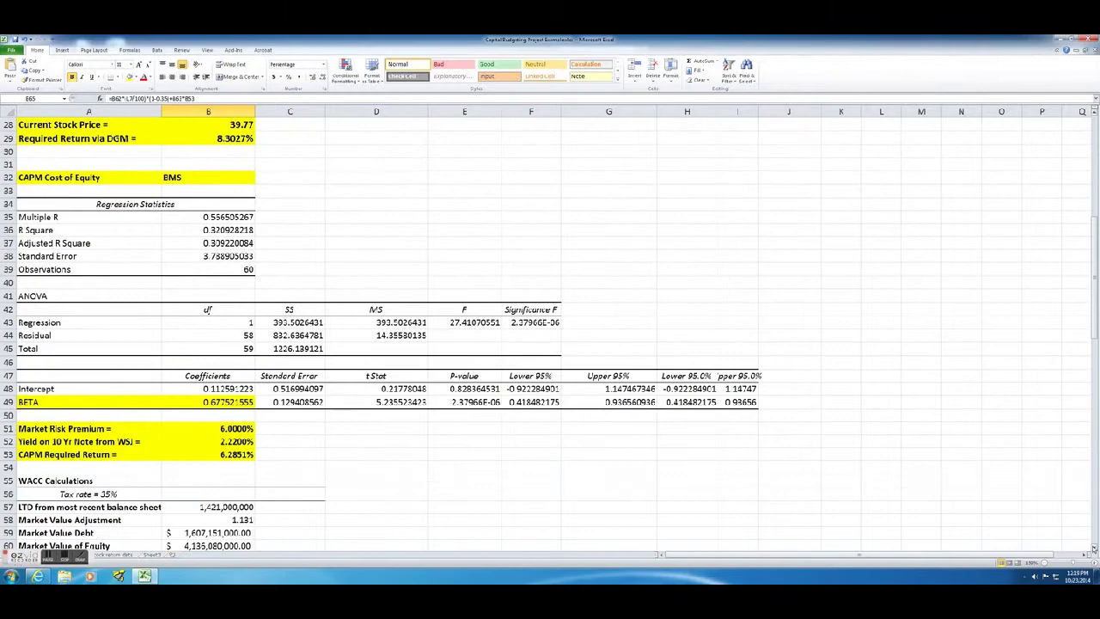
scroll(1093, 547, down, 2)
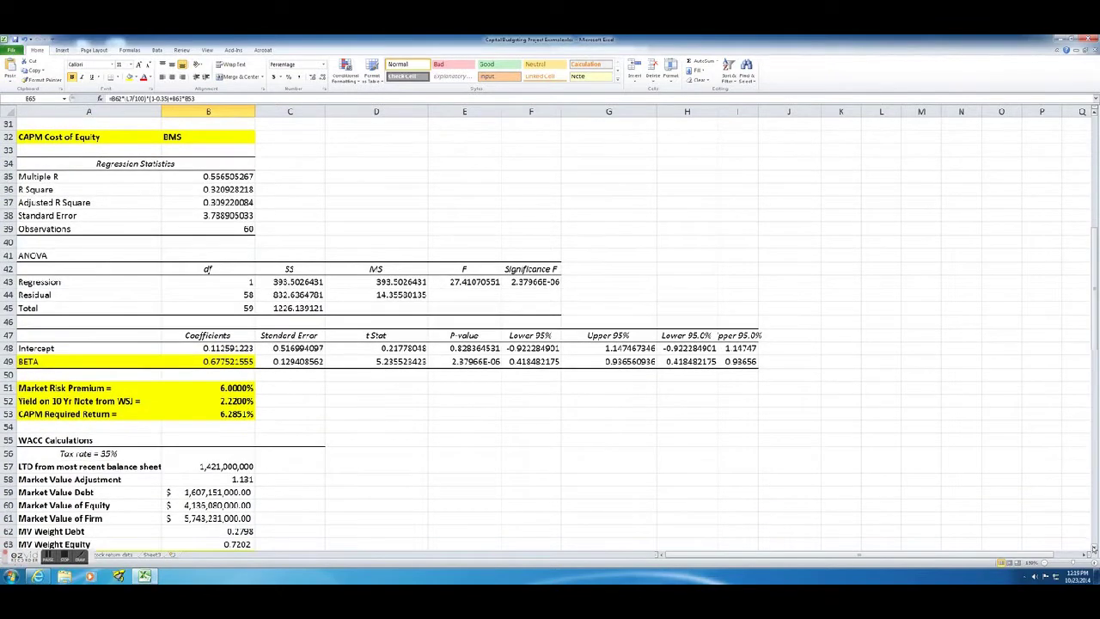
scroll(1093, 547, down, 3)
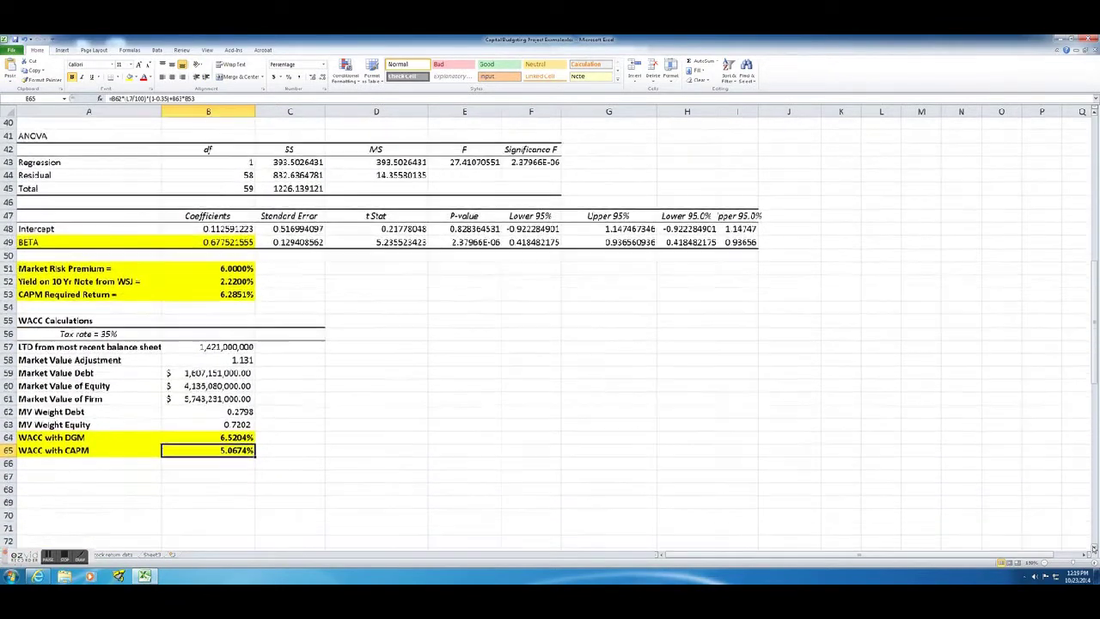
scroll(1093, 547, down, 1)
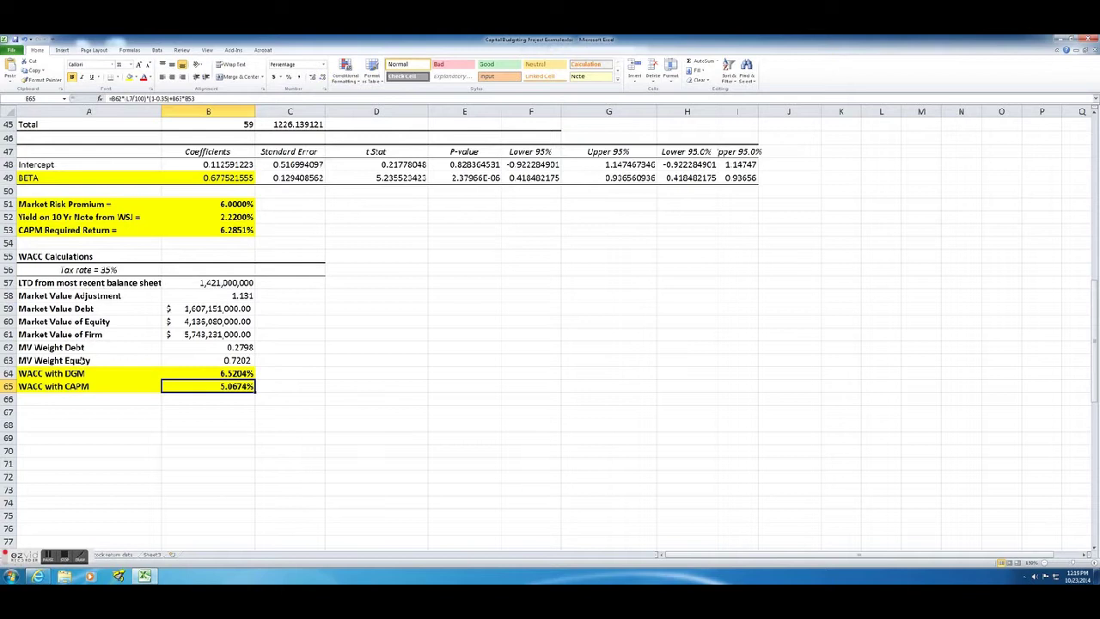
- Search 'morningstar bms' in Internet Explorer and open the BMS Morningstar quote result
mouse_move(38, 574)
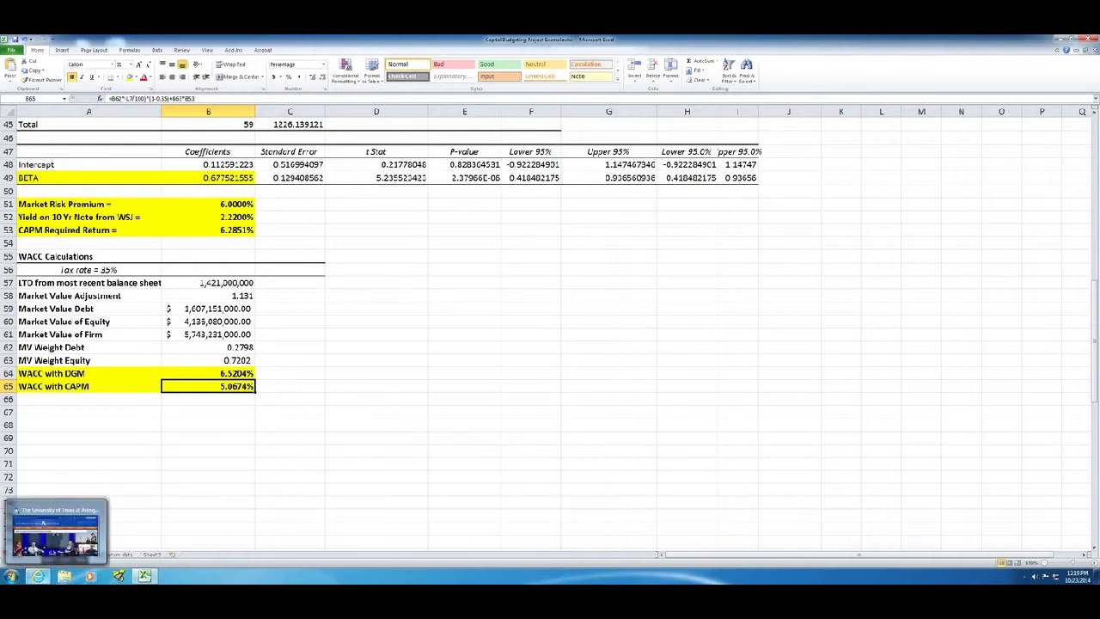
click(56, 529)
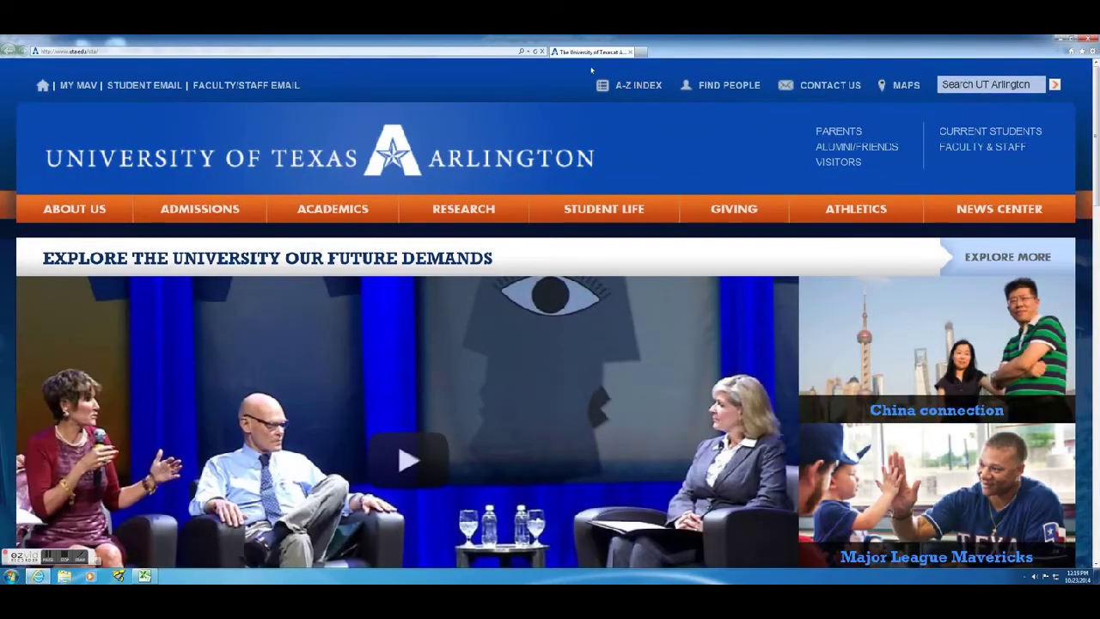
click(283, 52)
text(morningstar bms)
key(Return)
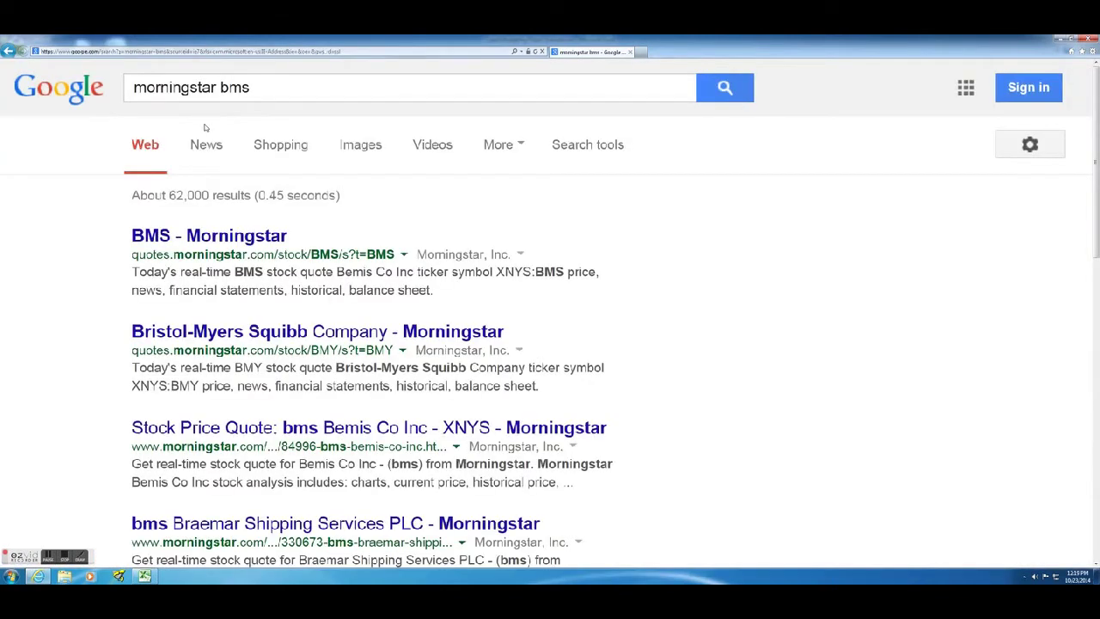
click(207, 234)
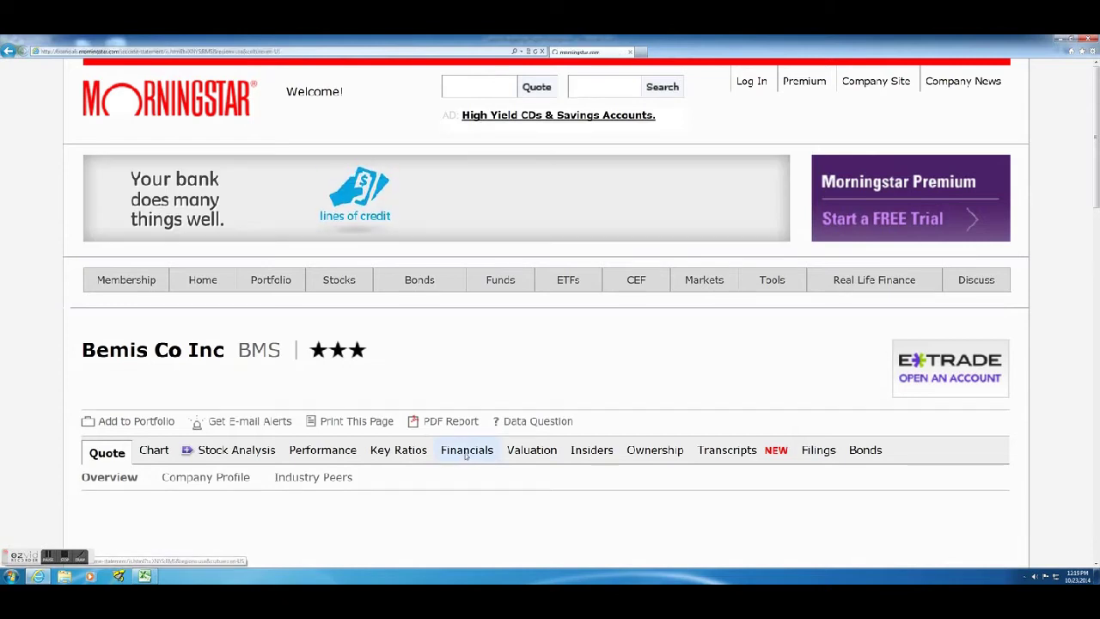
- Open Bemis's financials on Morningstar and review the income statement
click(466, 450)
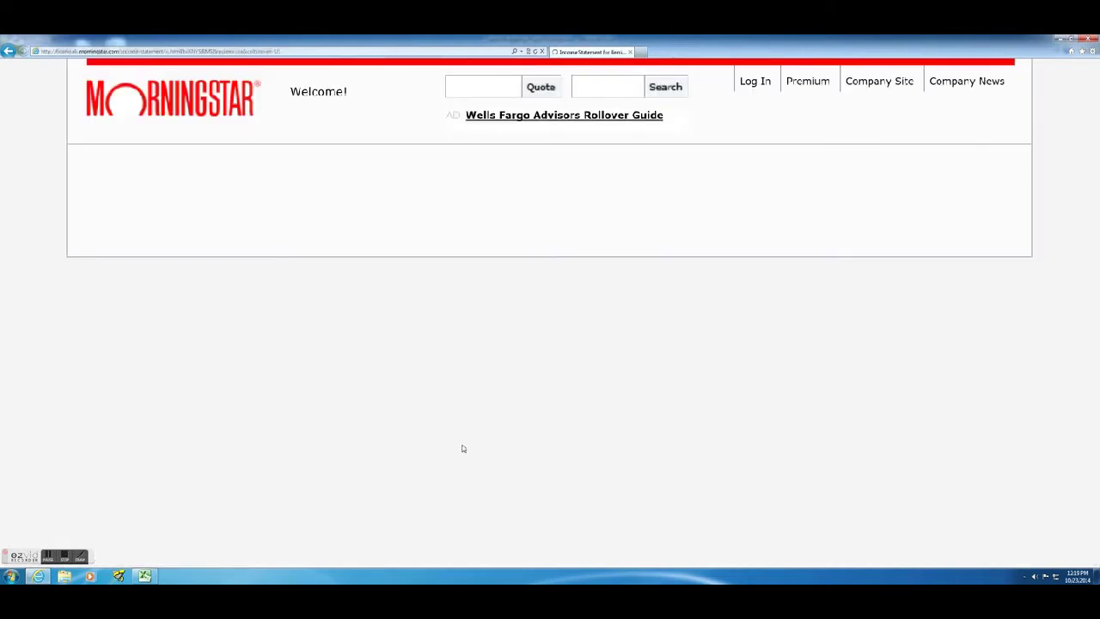
scroll(464, 448, down, 3)
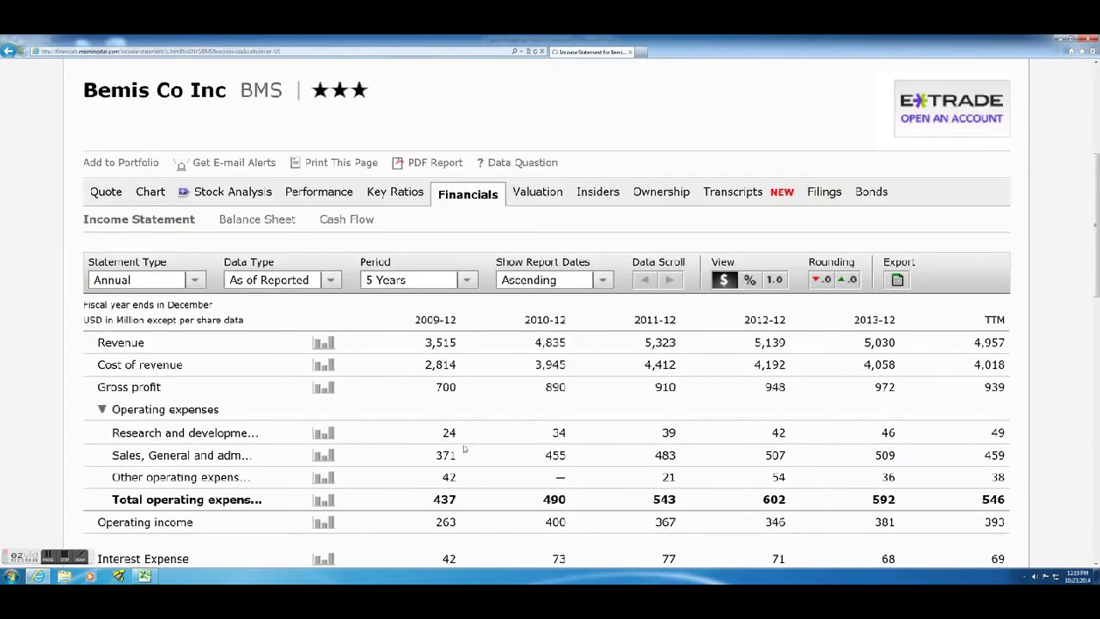
scroll(464, 448, down, 1)
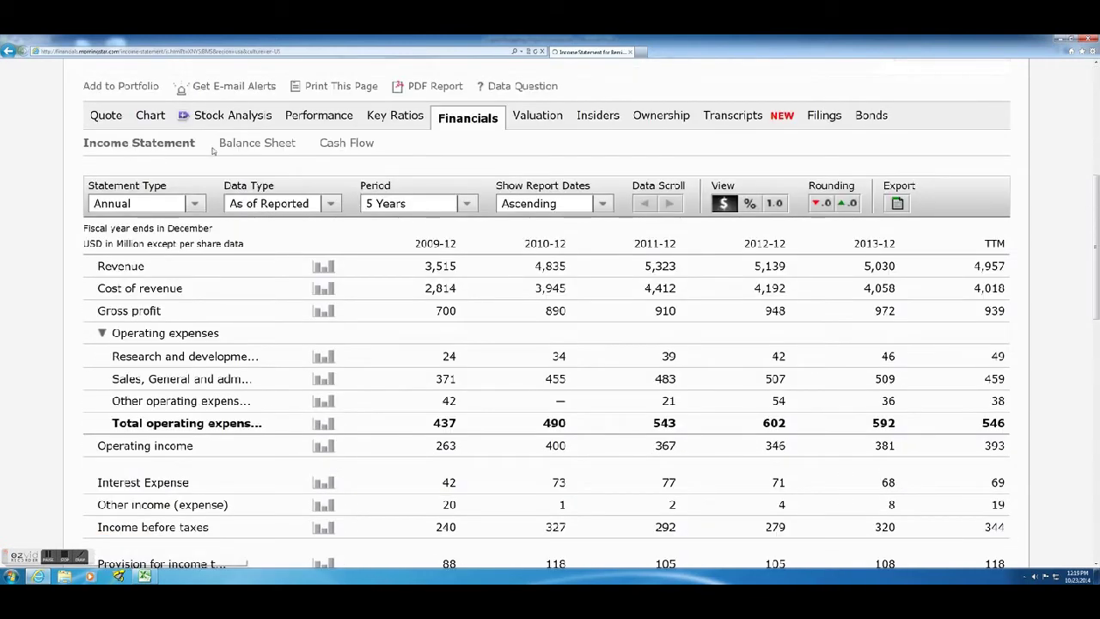
- Check the balance sheet's 2013-12 long-term debt of 1,421, then return to Excel
click(227, 146)
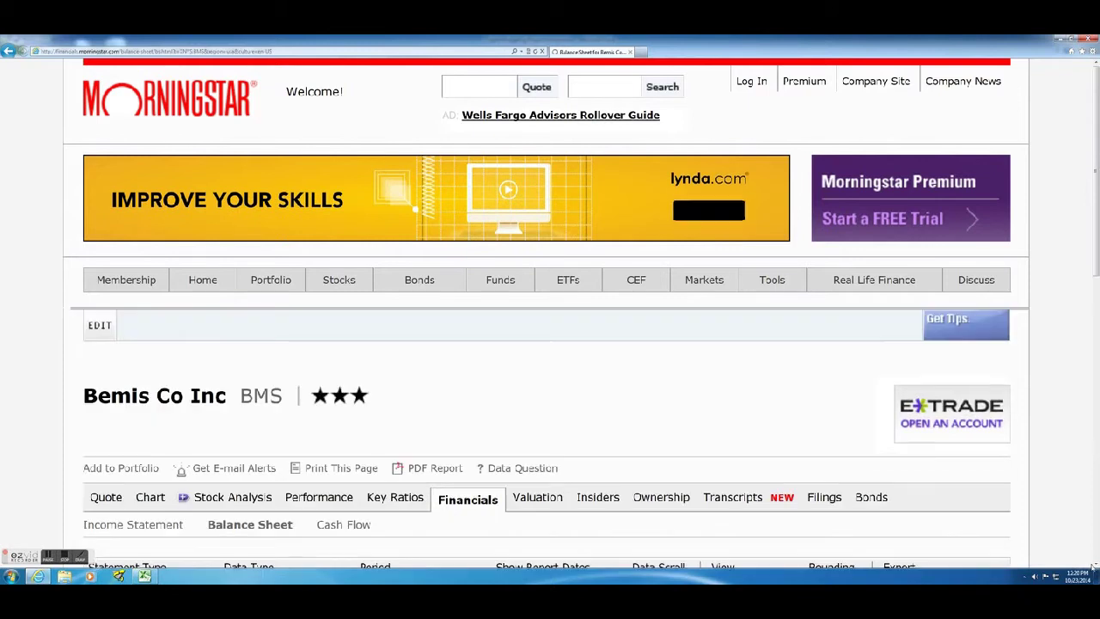
scroll(1095, 565, down, 4)
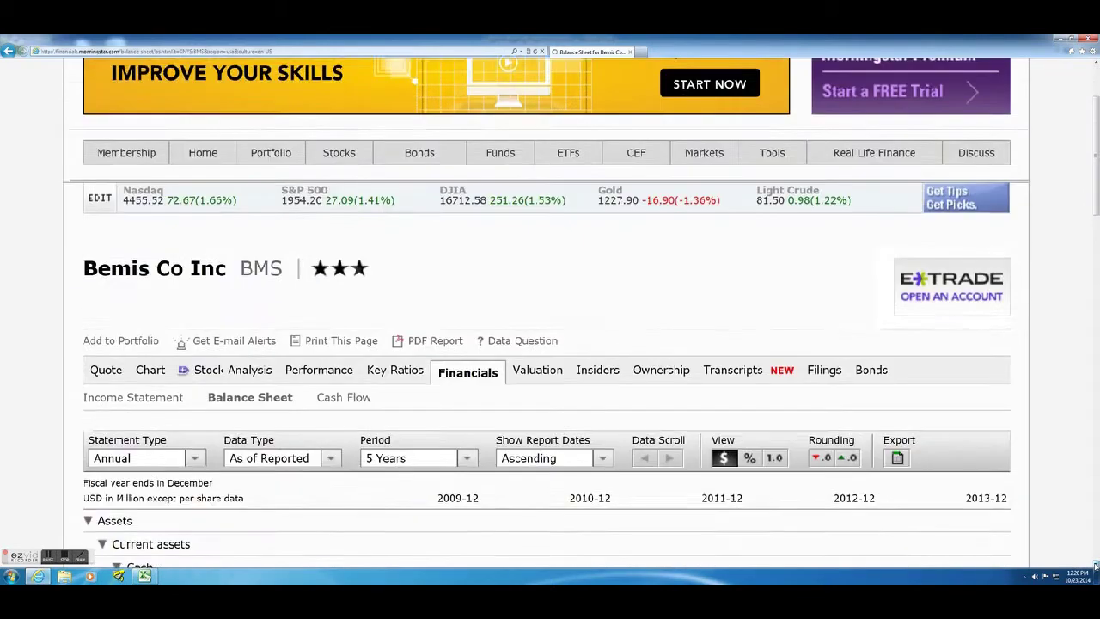
scroll(1095, 565, down, 3)
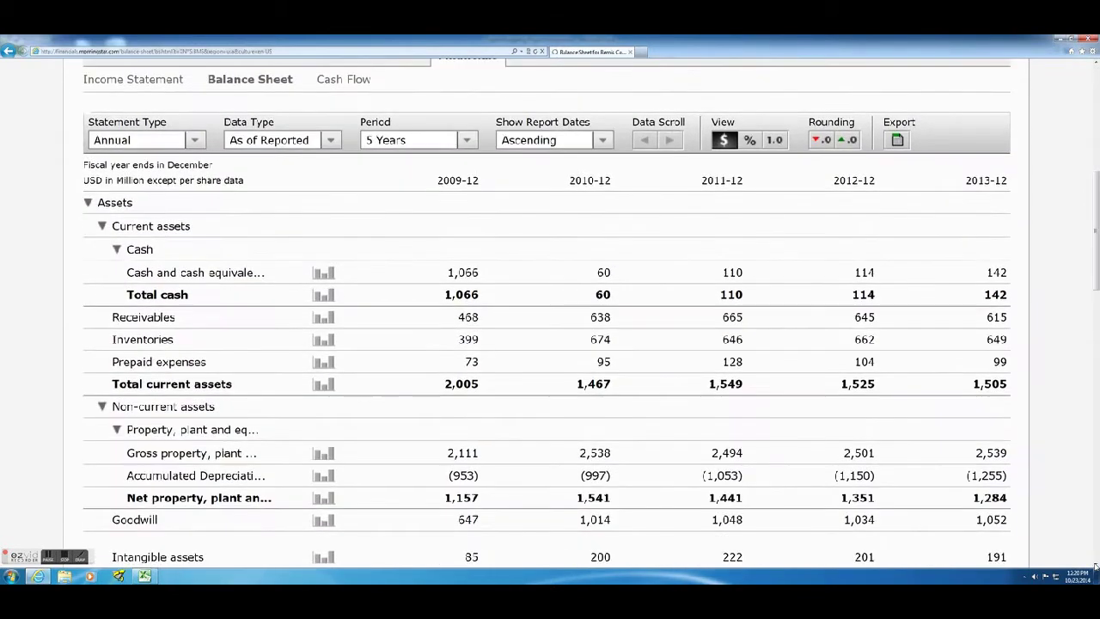
scroll(1094, 565, down, 4)
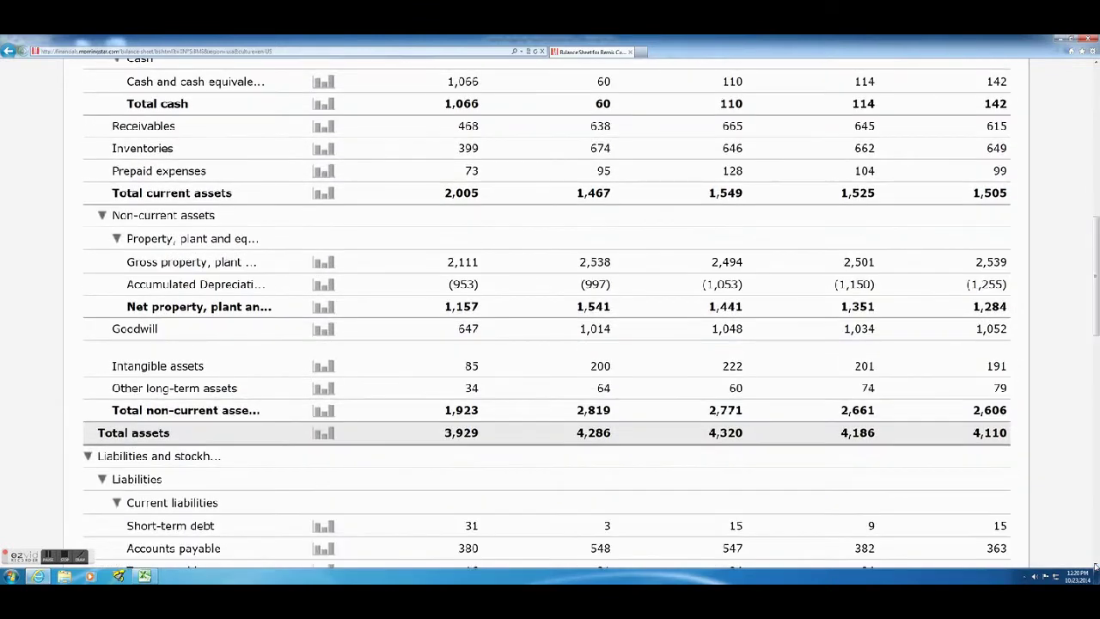
scroll(1094, 565, down, 1)
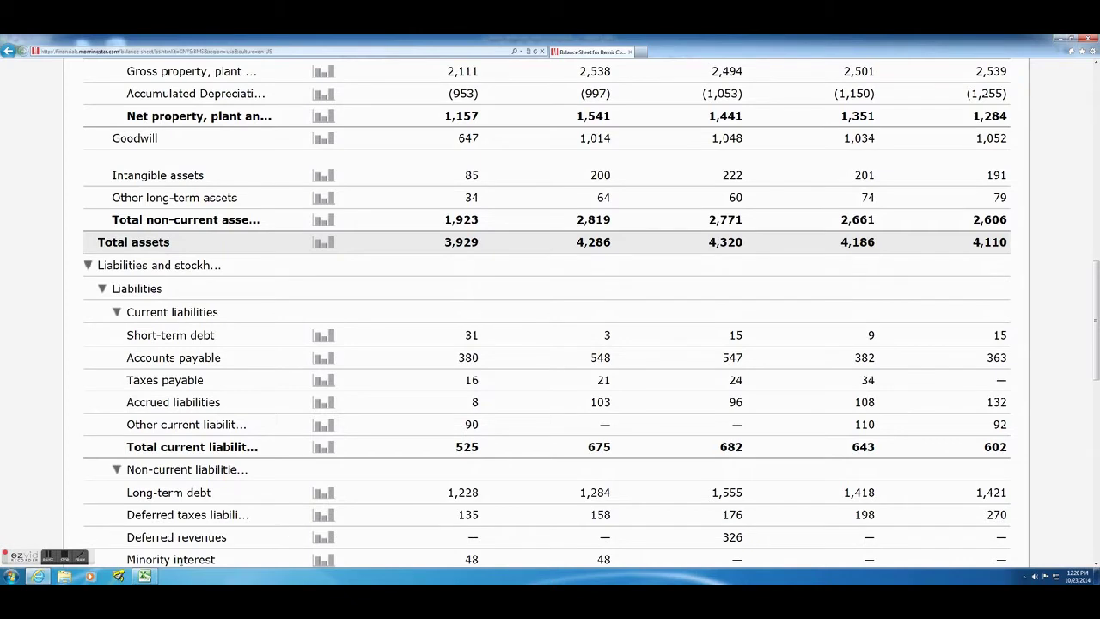
click(145, 576)
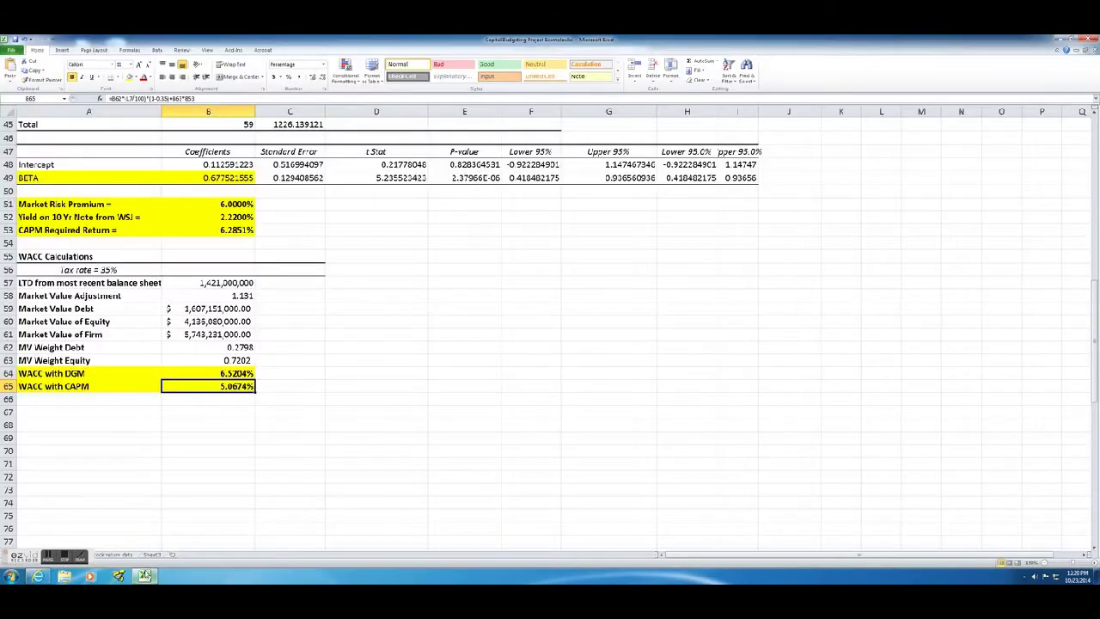
click(244, 297)
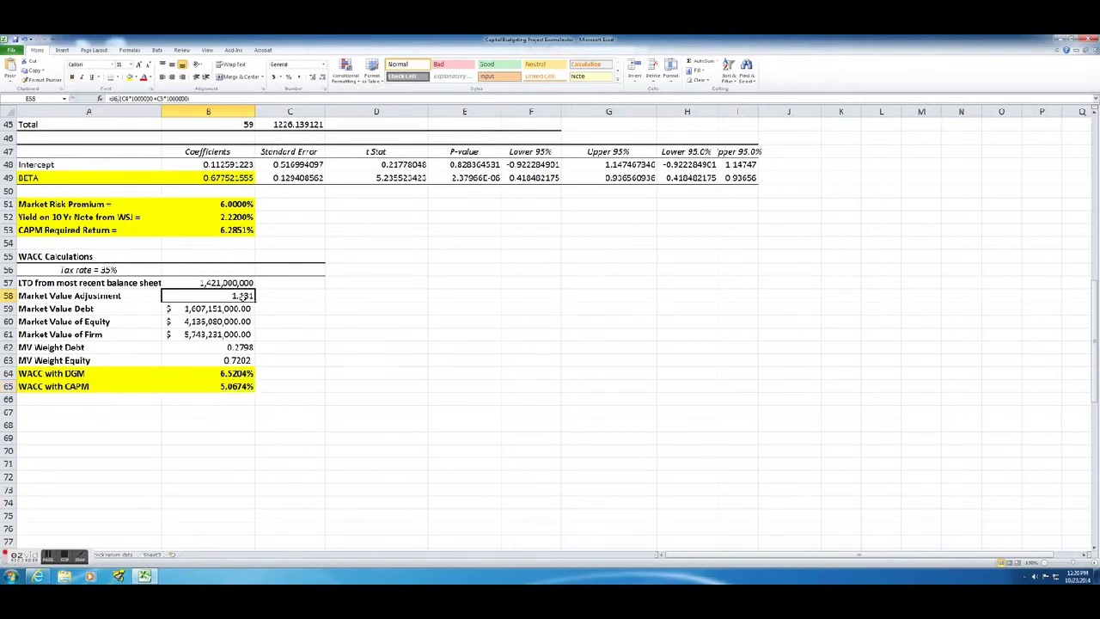
scroll(283, 303, up, 2)
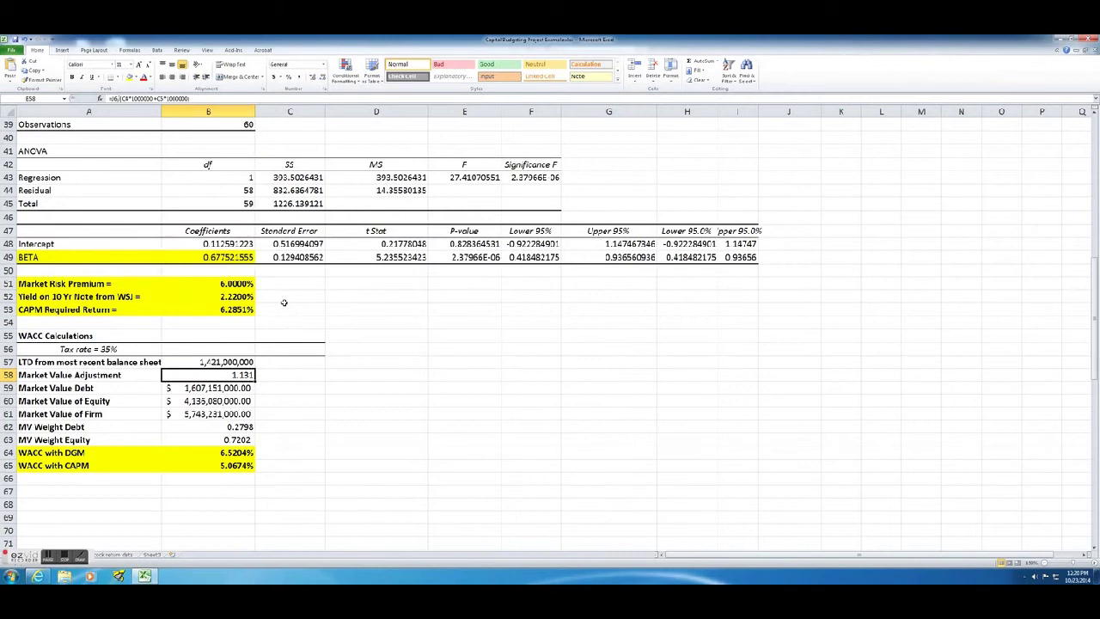
scroll(283, 303, up, 7)
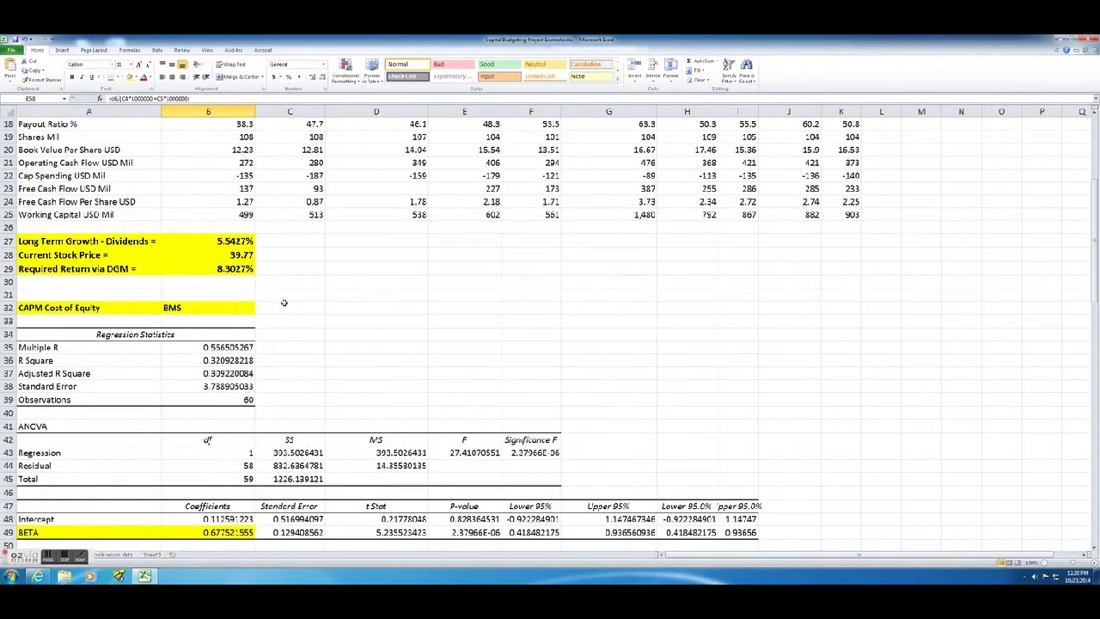
scroll(283, 303, up, 4)
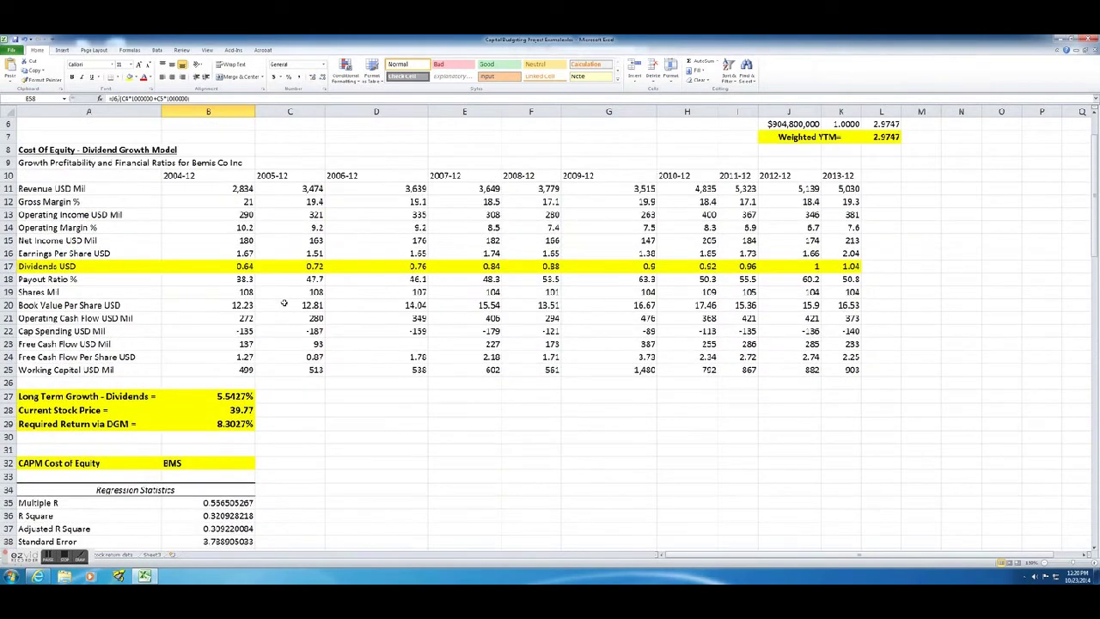
scroll(284, 303, up, 2)
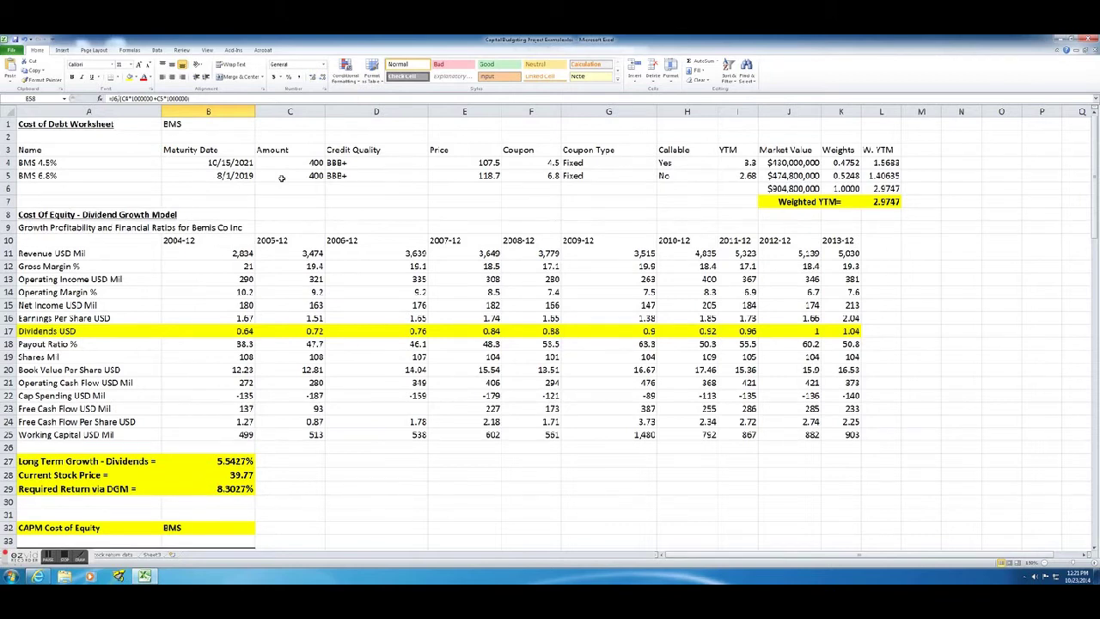
scroll(281, 178, down, 6)
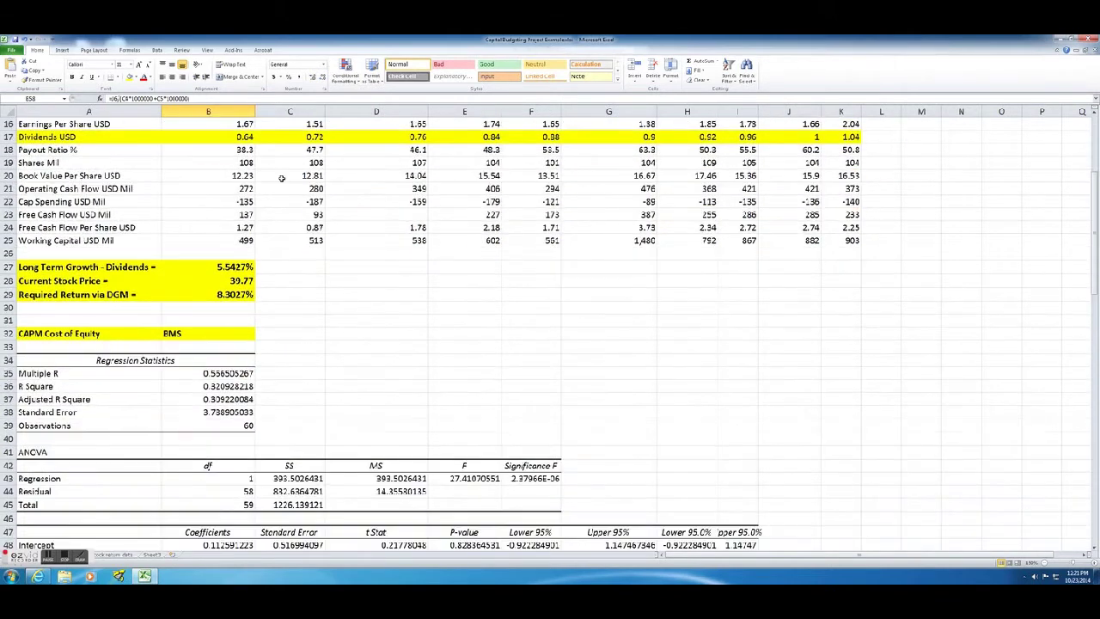
scroll(281, 178, down, 5)
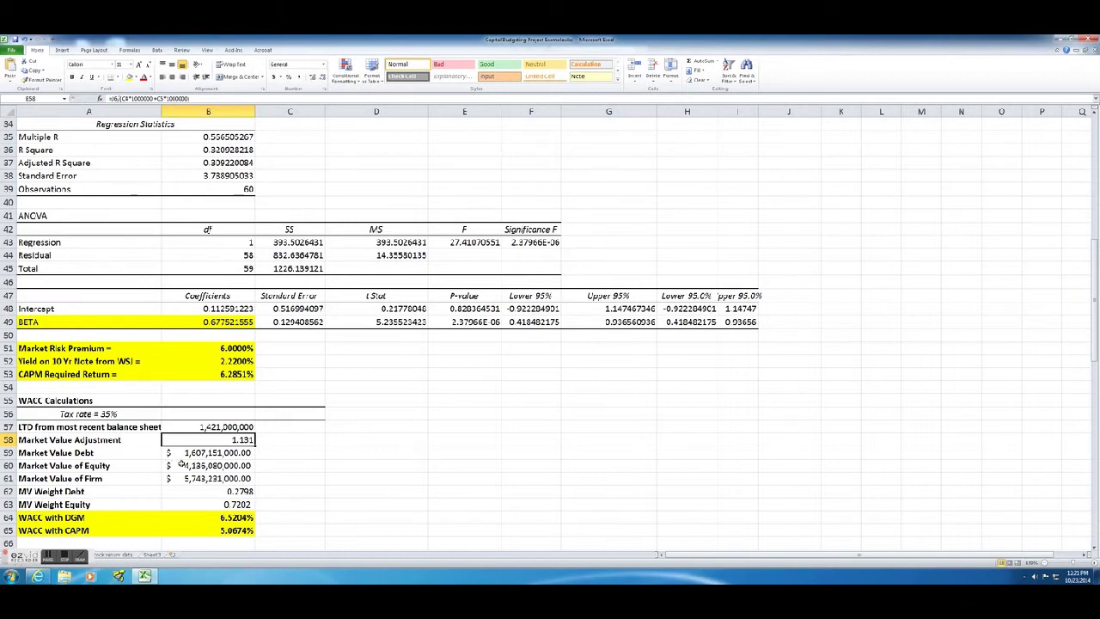
scroll(181, 464, up, 3)
scroll(181, 464, up, 2)
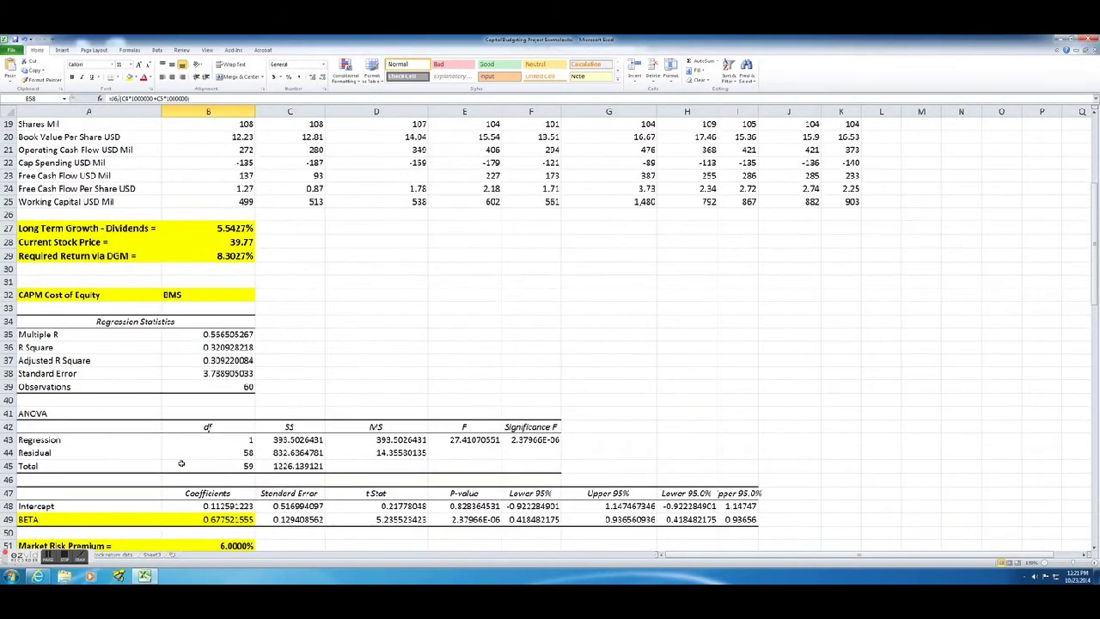
click(238, 241)
scroll(290, 262, up, 2)
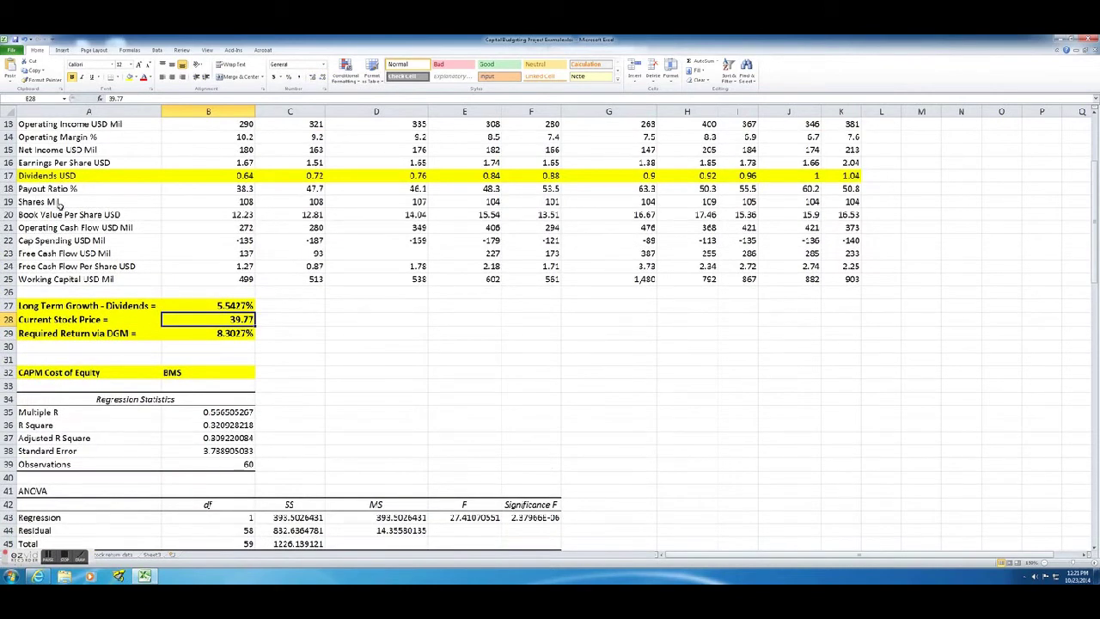
click(831, 203)
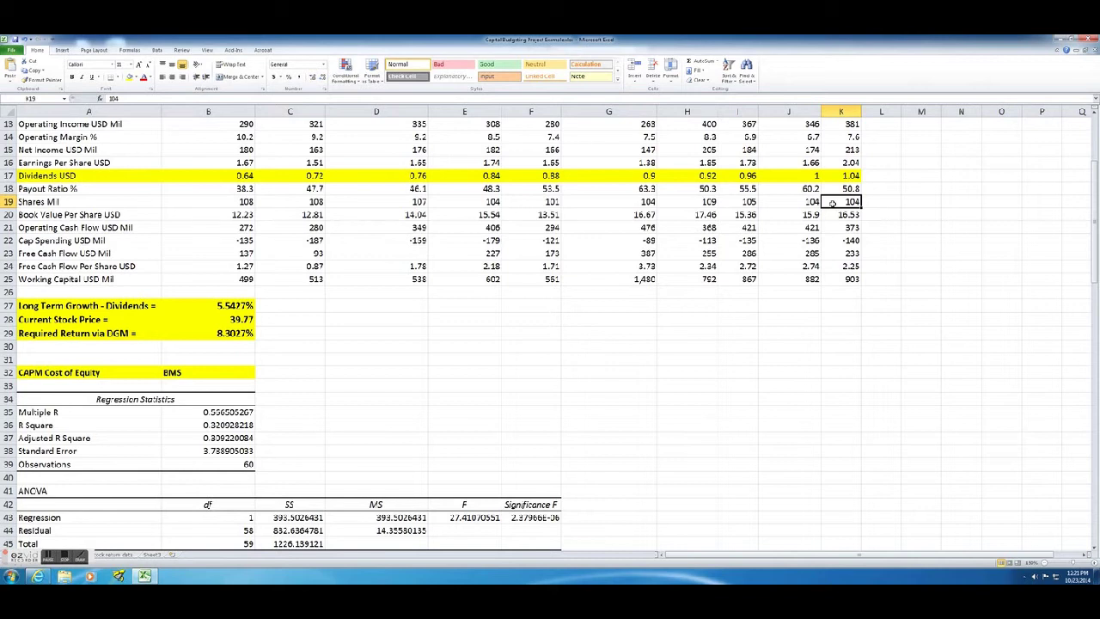
scroll(443, 262, down, 2)
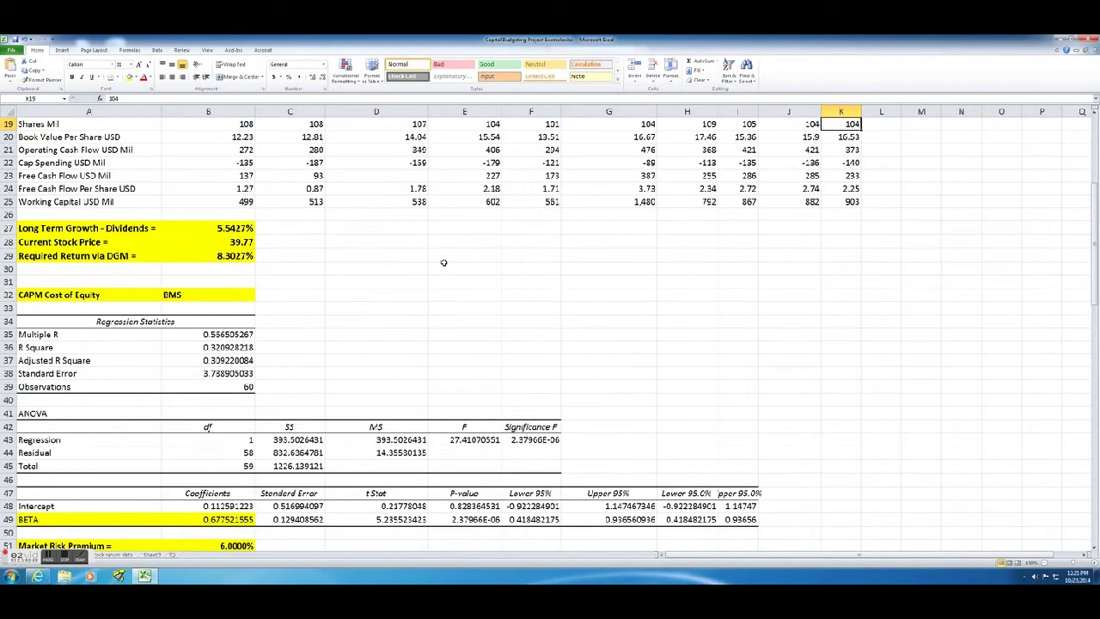
scroll(444, 262, down, 5)
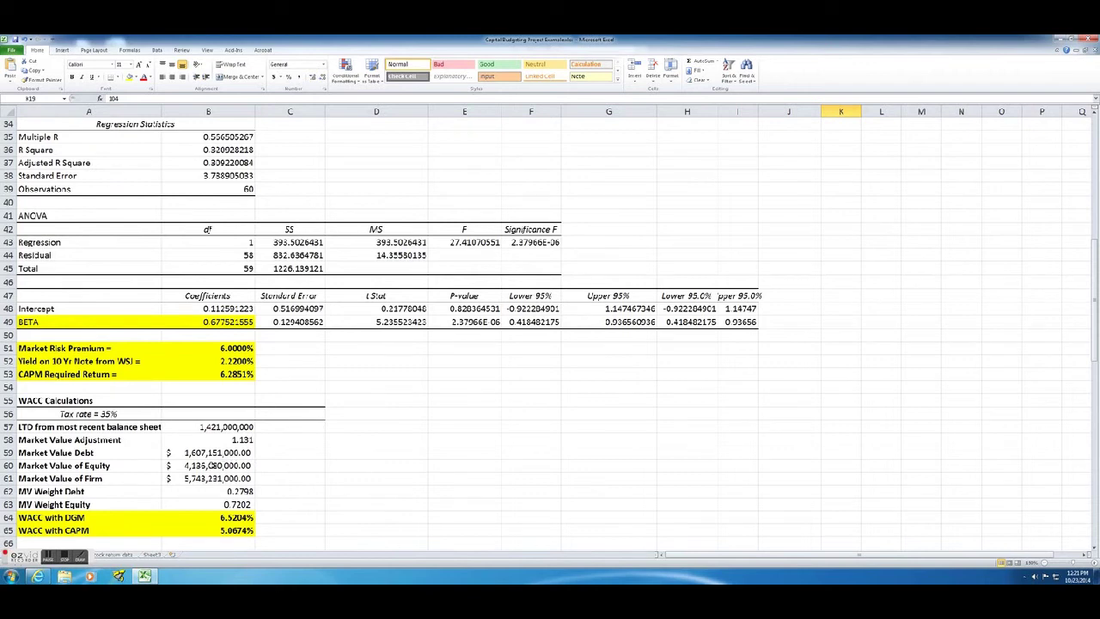
click(183, 465)
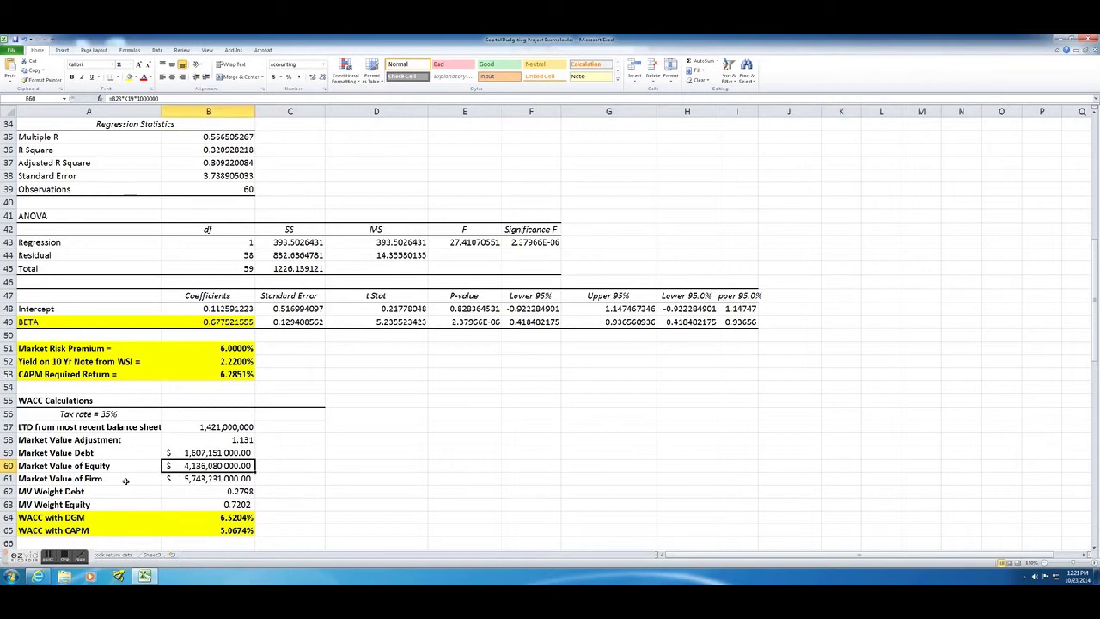
click(176, 478)
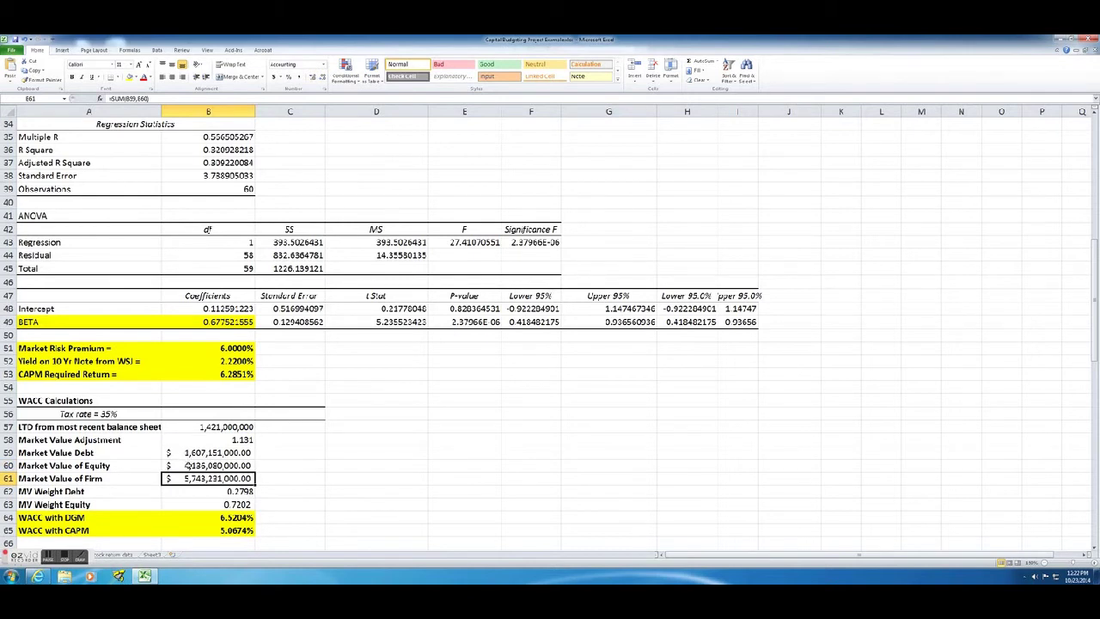
click(143, 487)
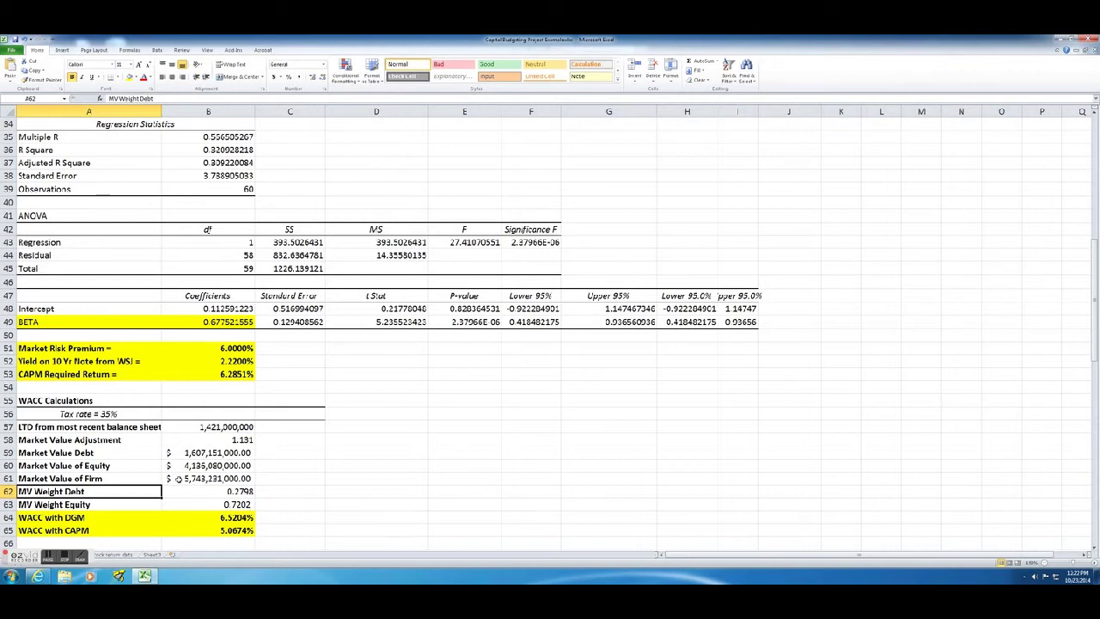
click(140, 516)
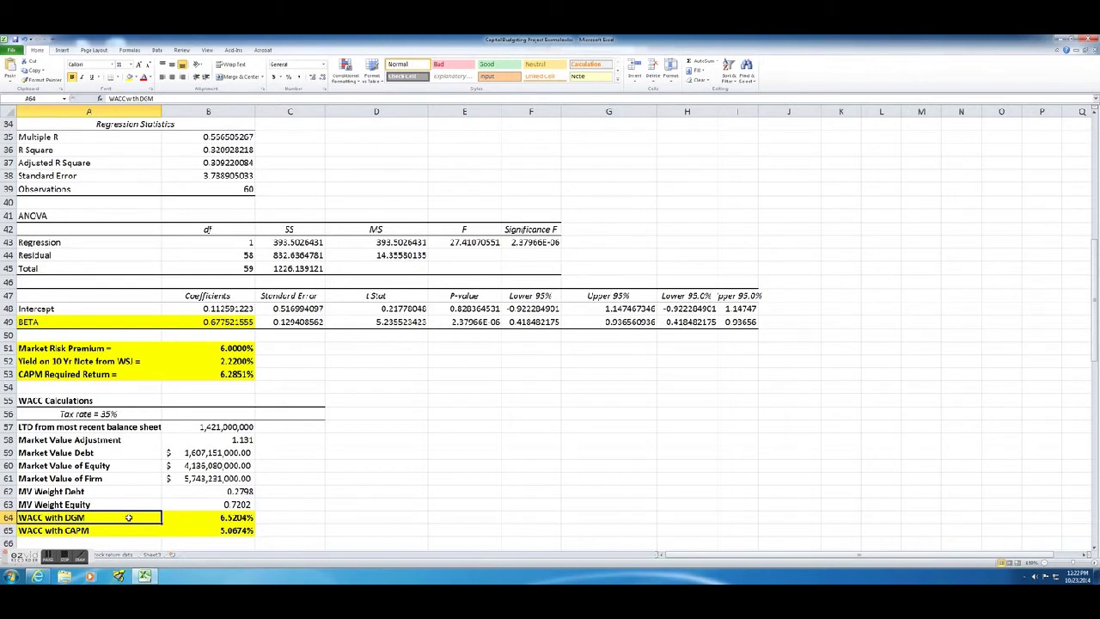
scroll(138, 511, up, 2)
scroll(158, 498, up, 3)
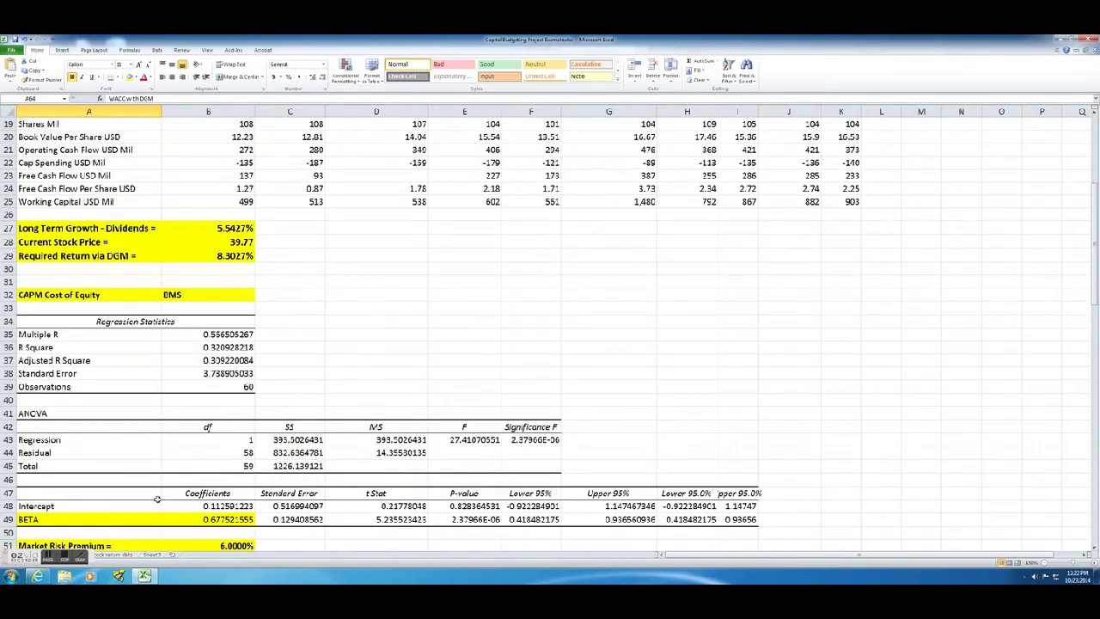
scroll(157, 498, up, 3)
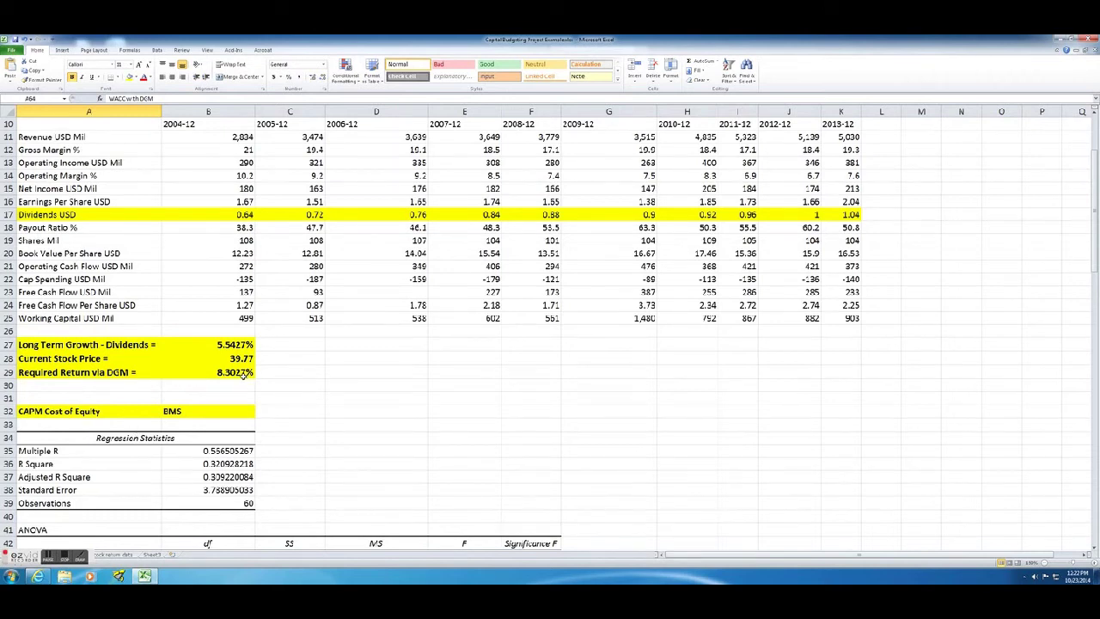
scroll(242, 376, down, 4)
scroll(197, 440, down, 2)
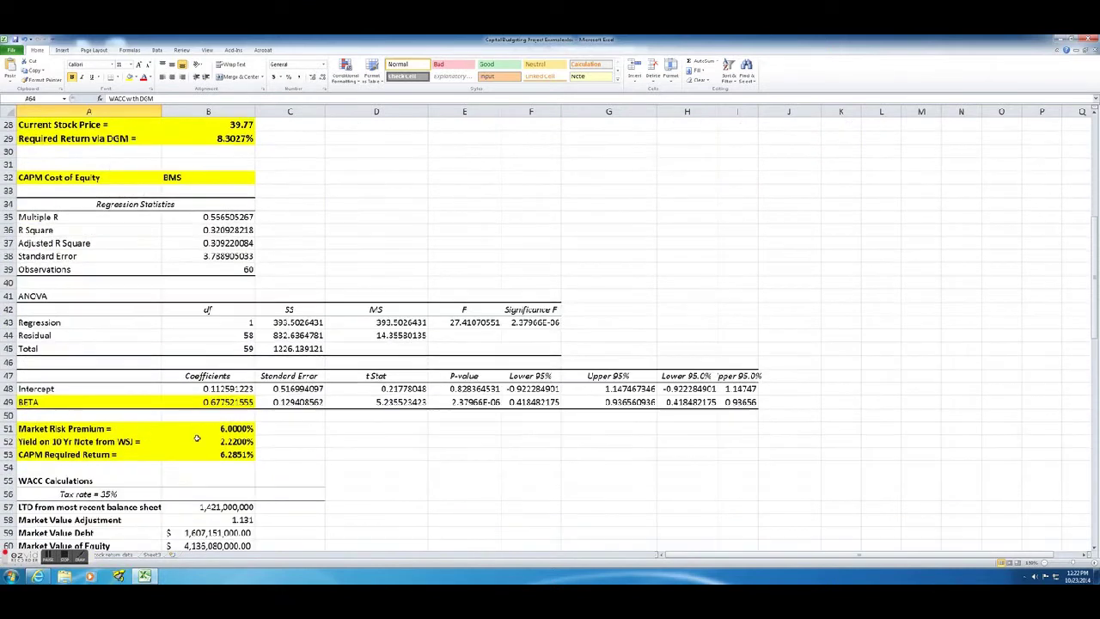
scroll(196, 440, down, 2)
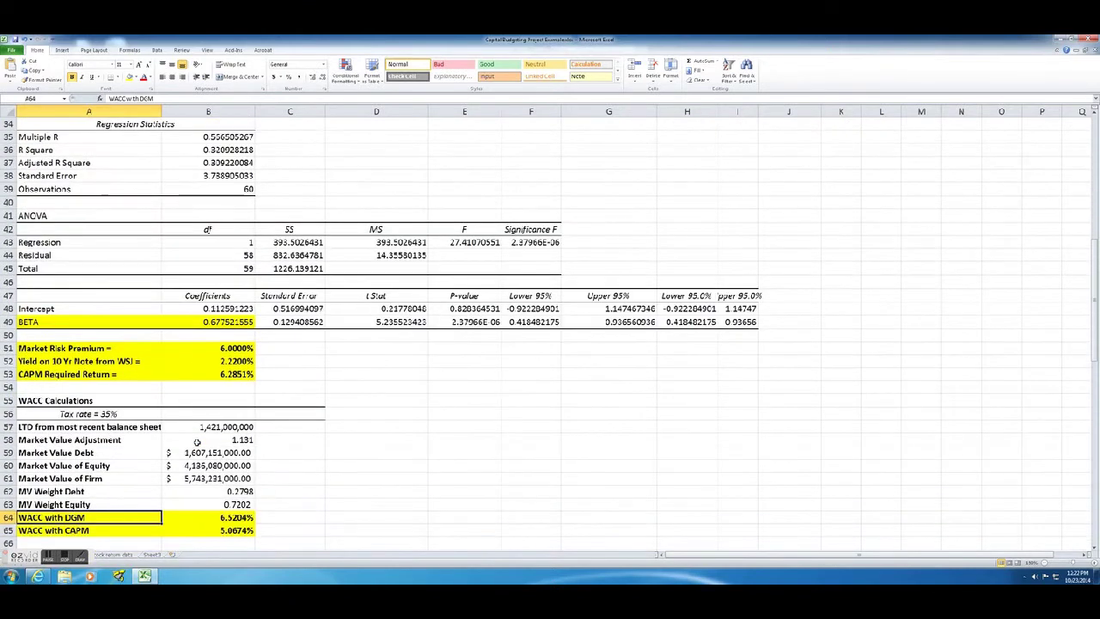
click(117, 529)
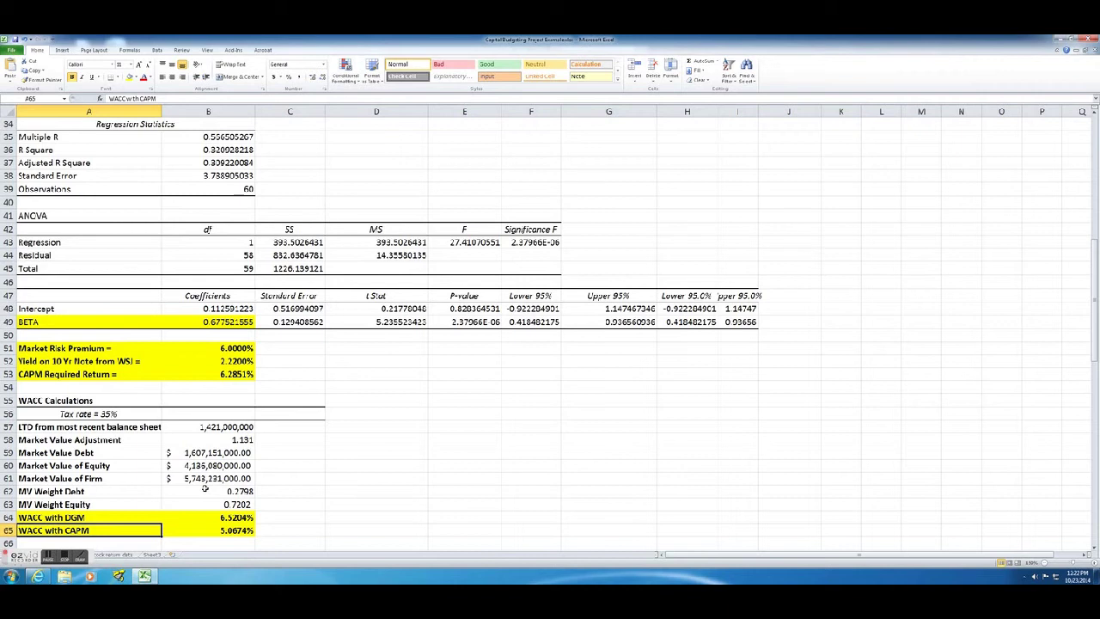
scroll(417, 473, up, 4)
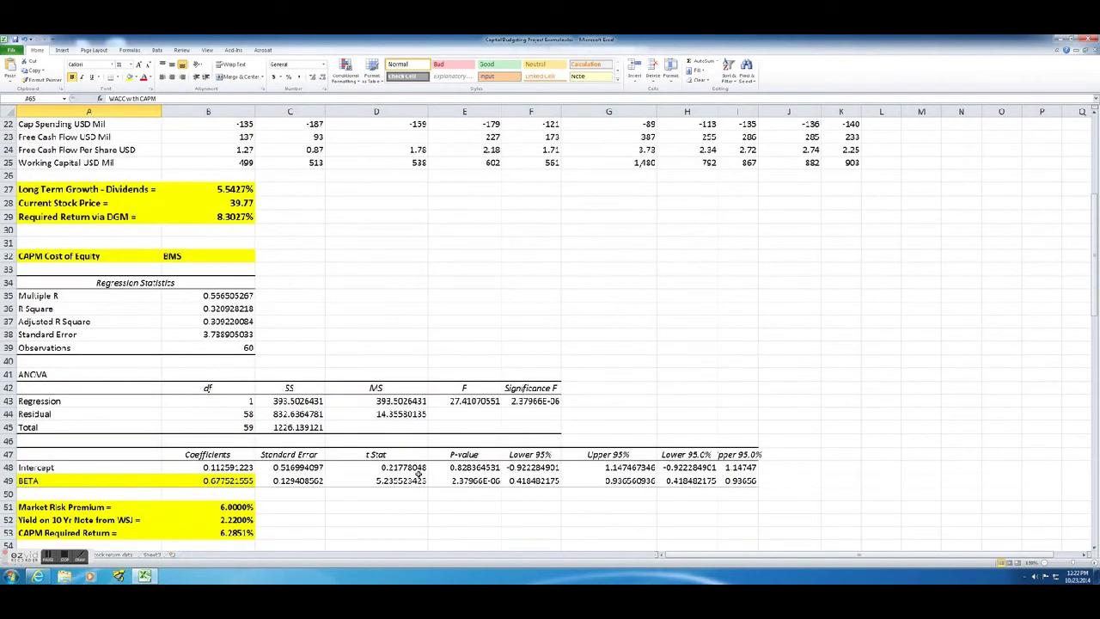
scroll(418, 472, up, 5)
scroll(418, 474, up, 2)
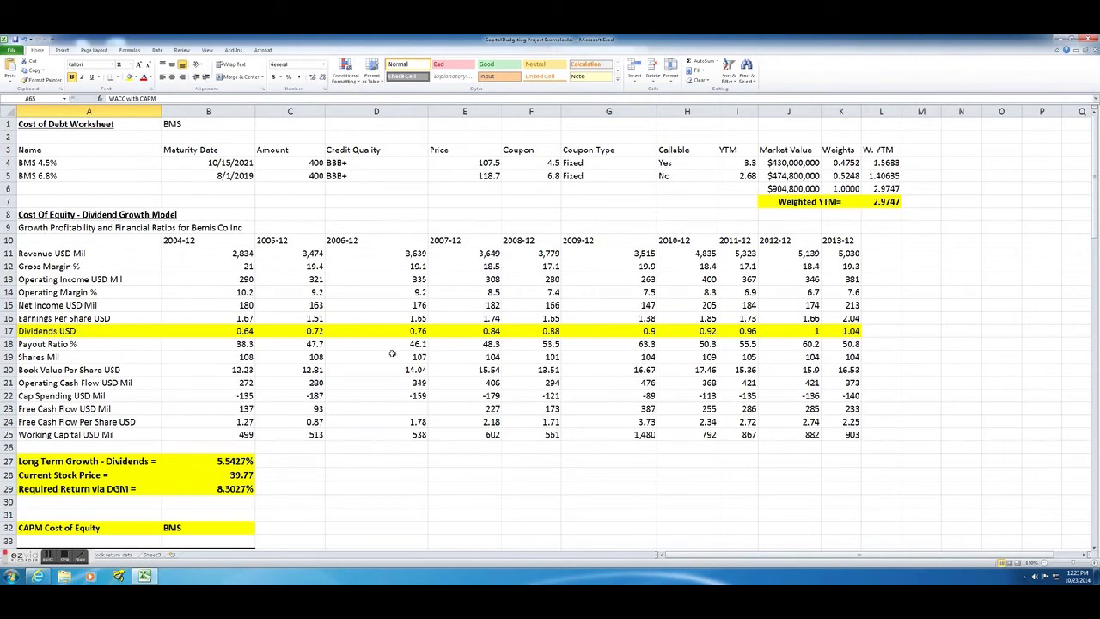
scroll(384, 356, down, 2)
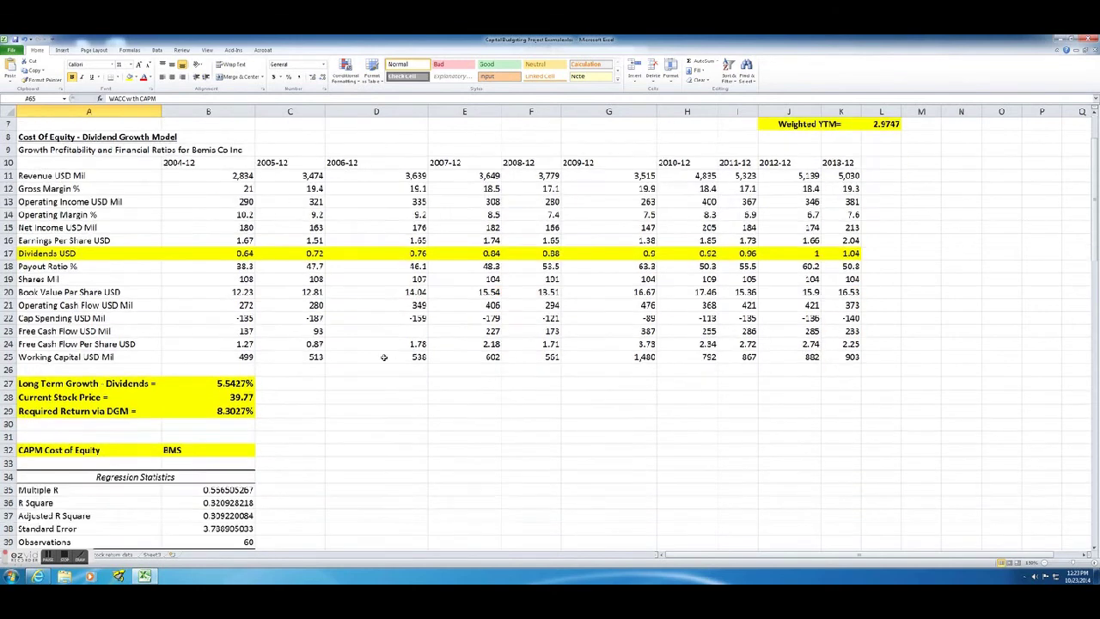
scroll(384, 356, down, 8)
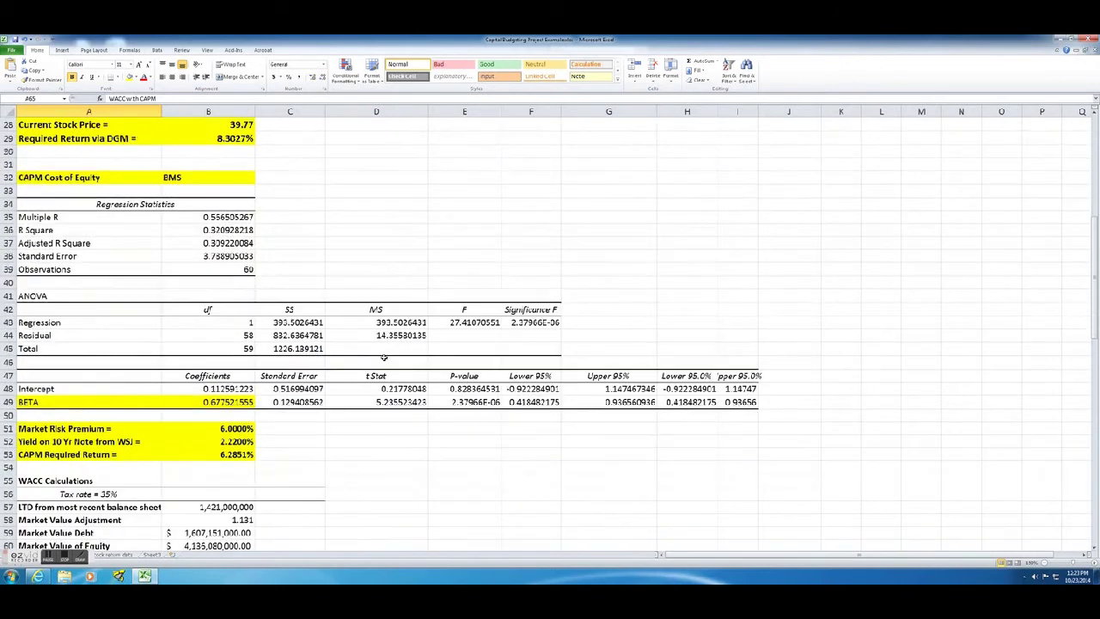
scroll(384, 356, down, 4)
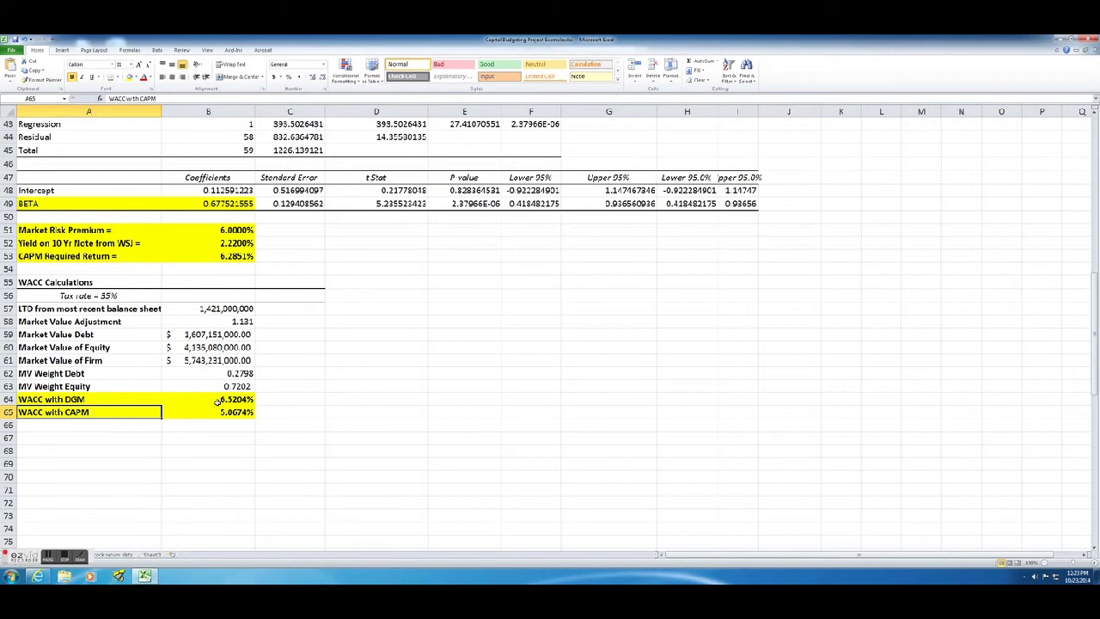
scroll(217, 391, up, 7)
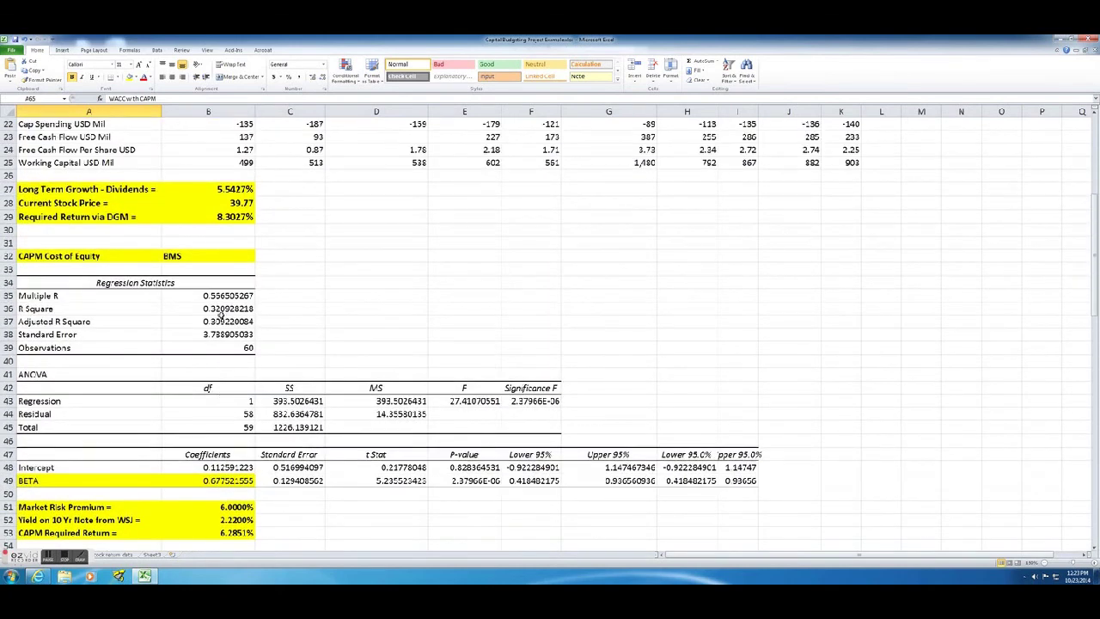
- Inspect the Required Return via DGM and WACC with CAPM formulas
click(227, 218)
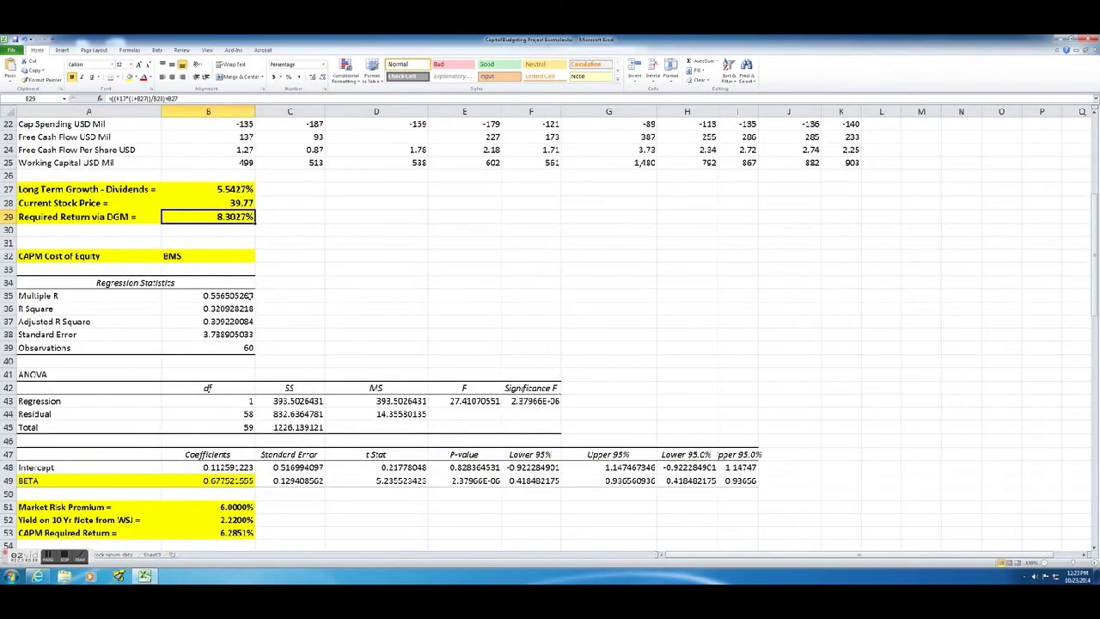
scroll(258, 325, down, 5)
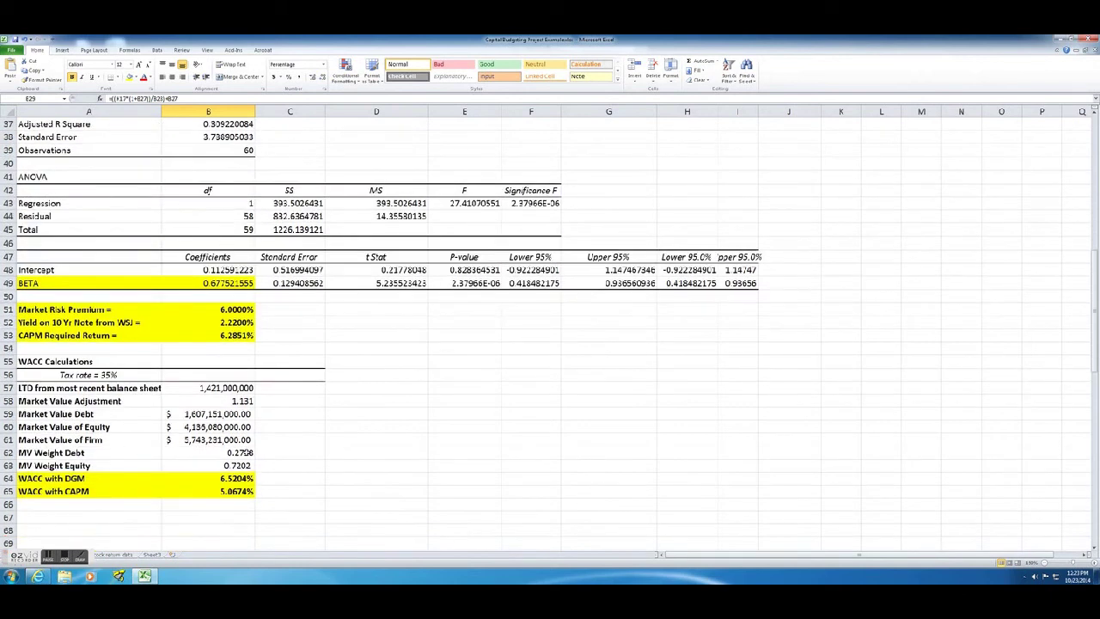
click(230, 493)
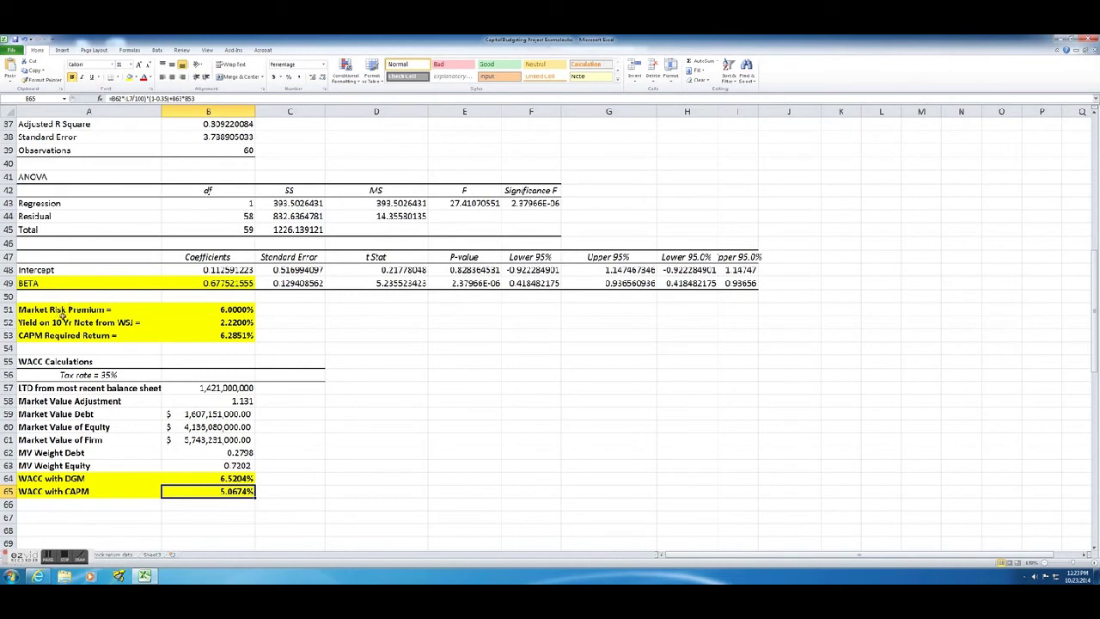
- Enter ticker BMS in B55 and select the WACC block A55:D66
click(217, 361)
text(BMS)
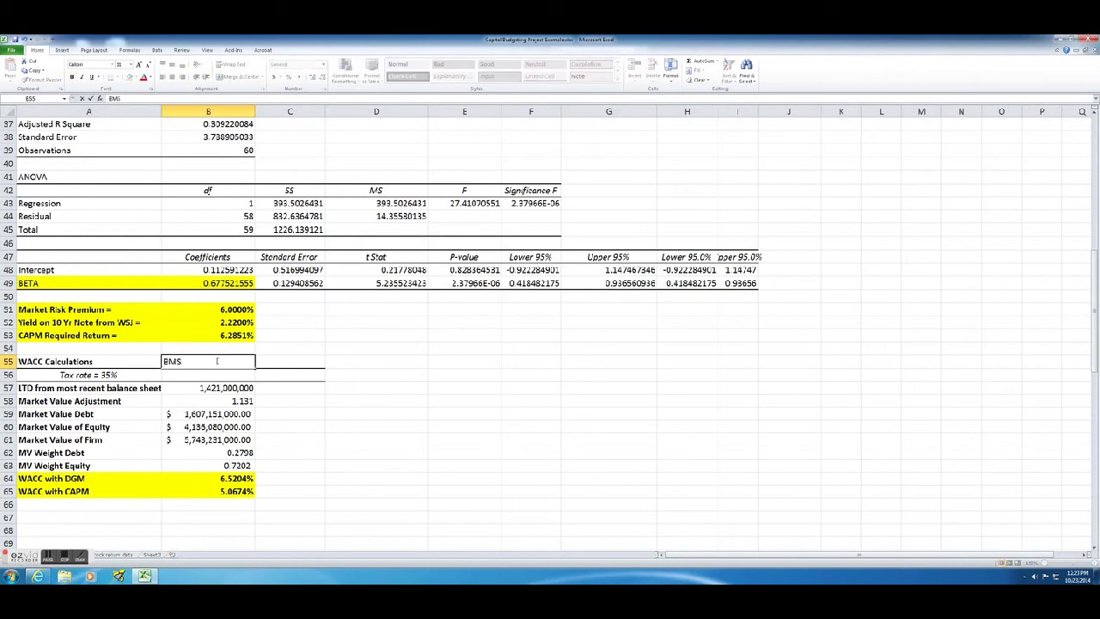
key(Return)
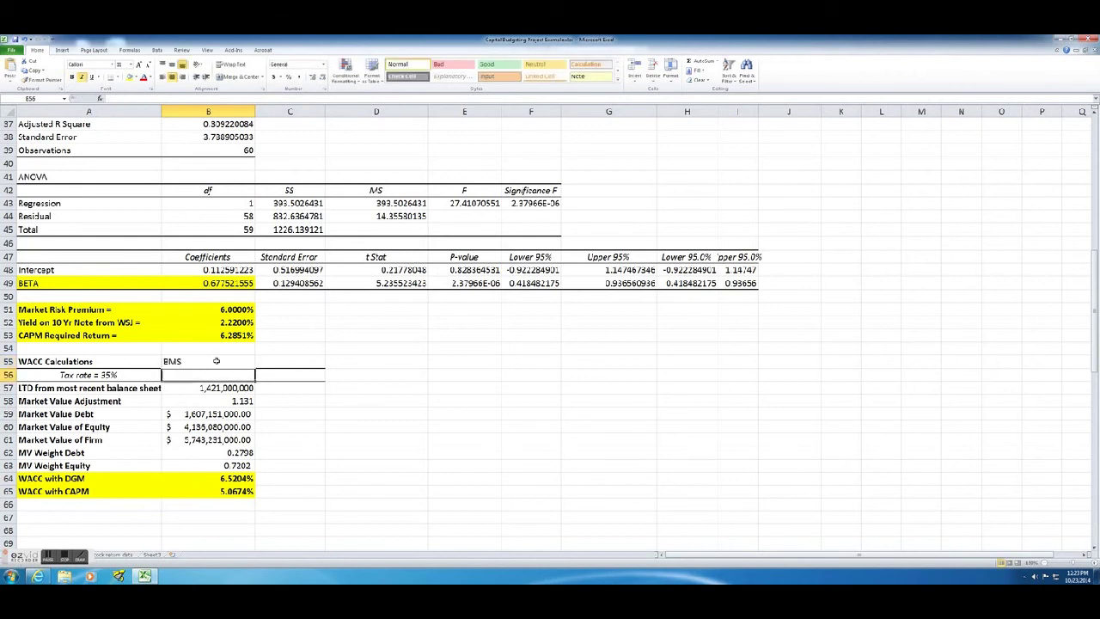
drag(100, 361, 370, 500)
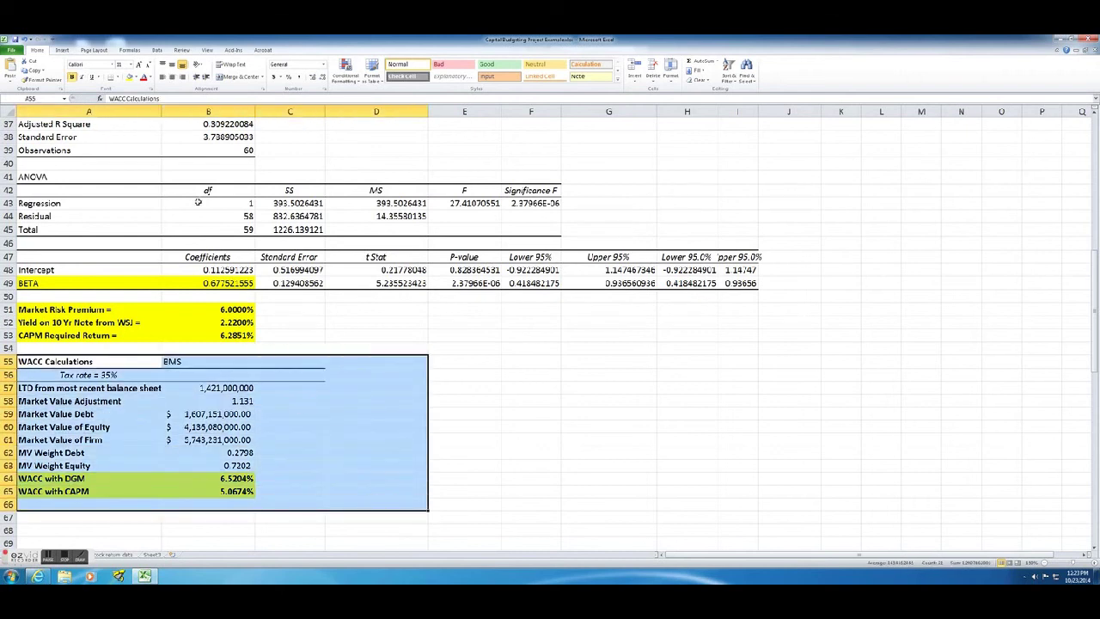
- Set the print range to Print Selection so the preview shows only the WACC block
click(12, 52)
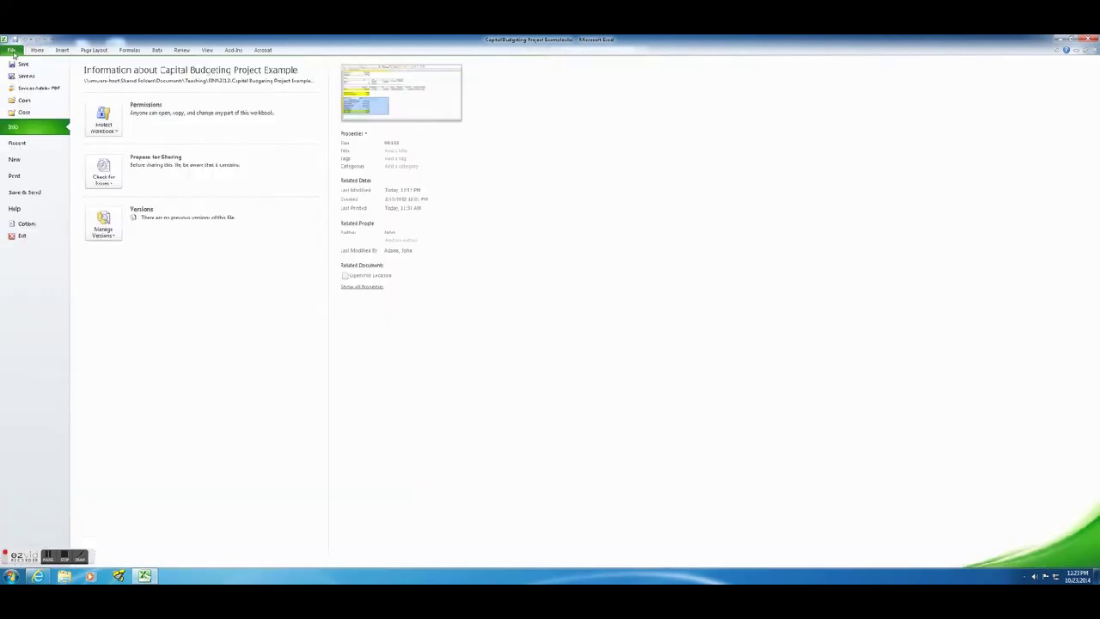
click(15, 175)
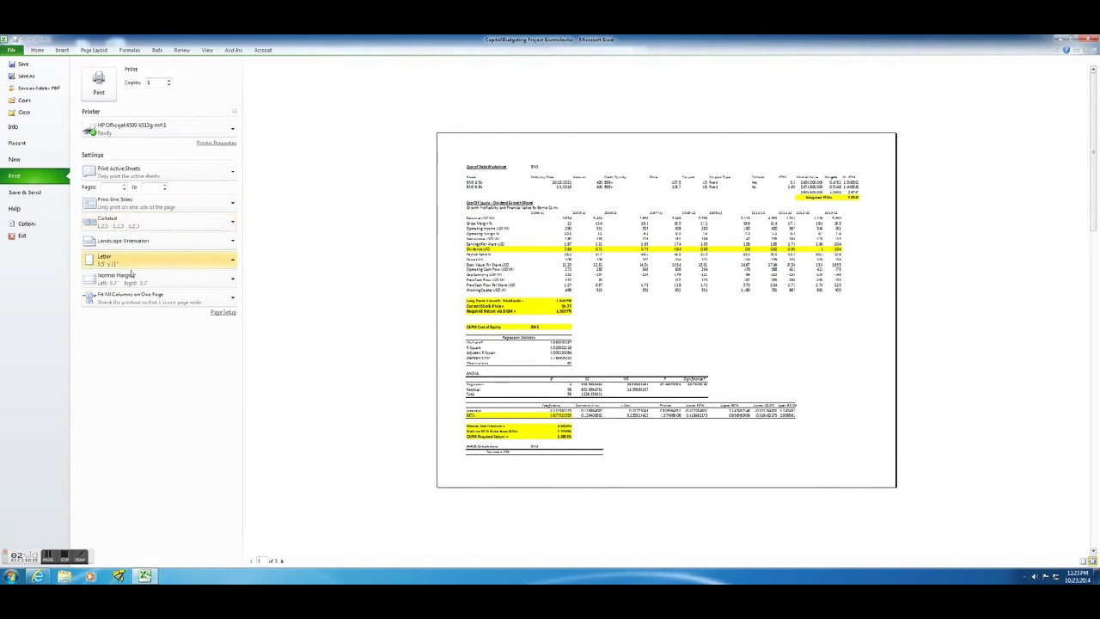
click(123, 176)
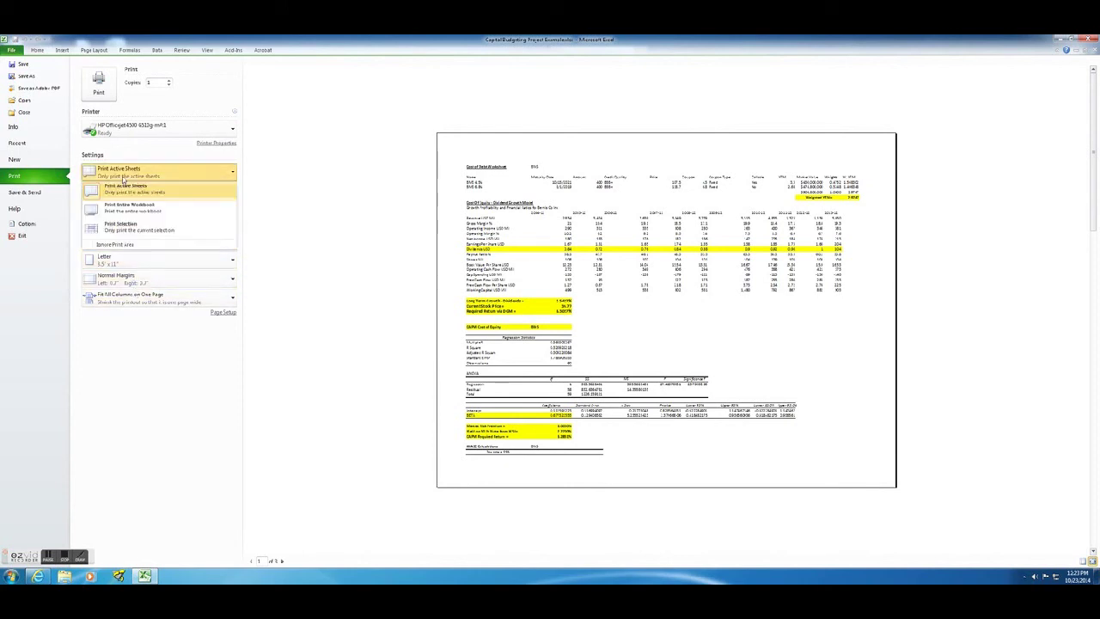
click(127, 225)
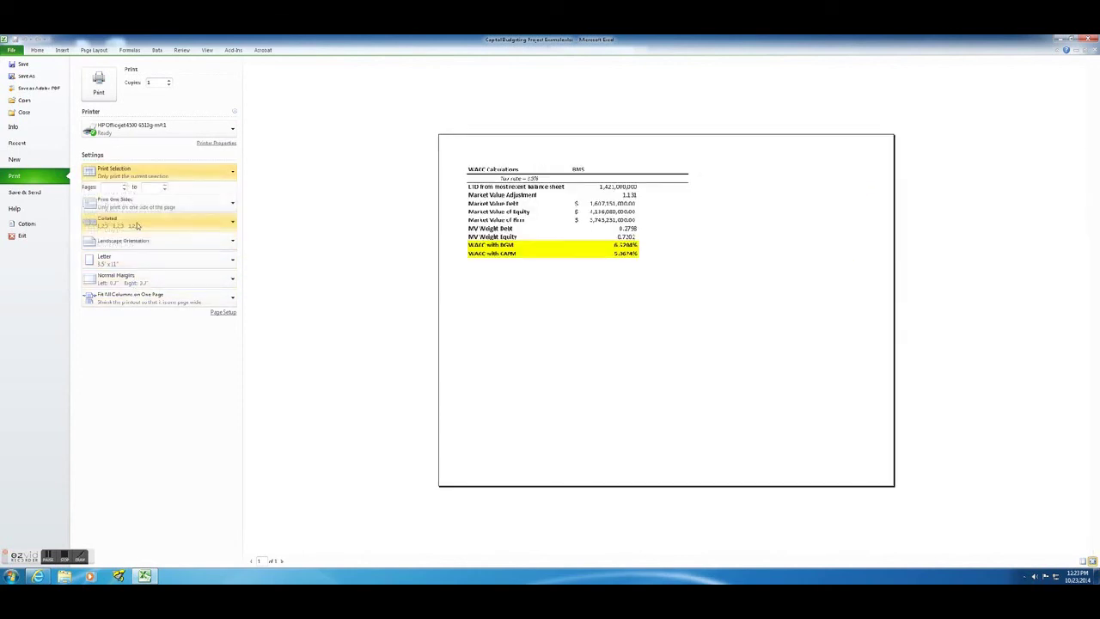